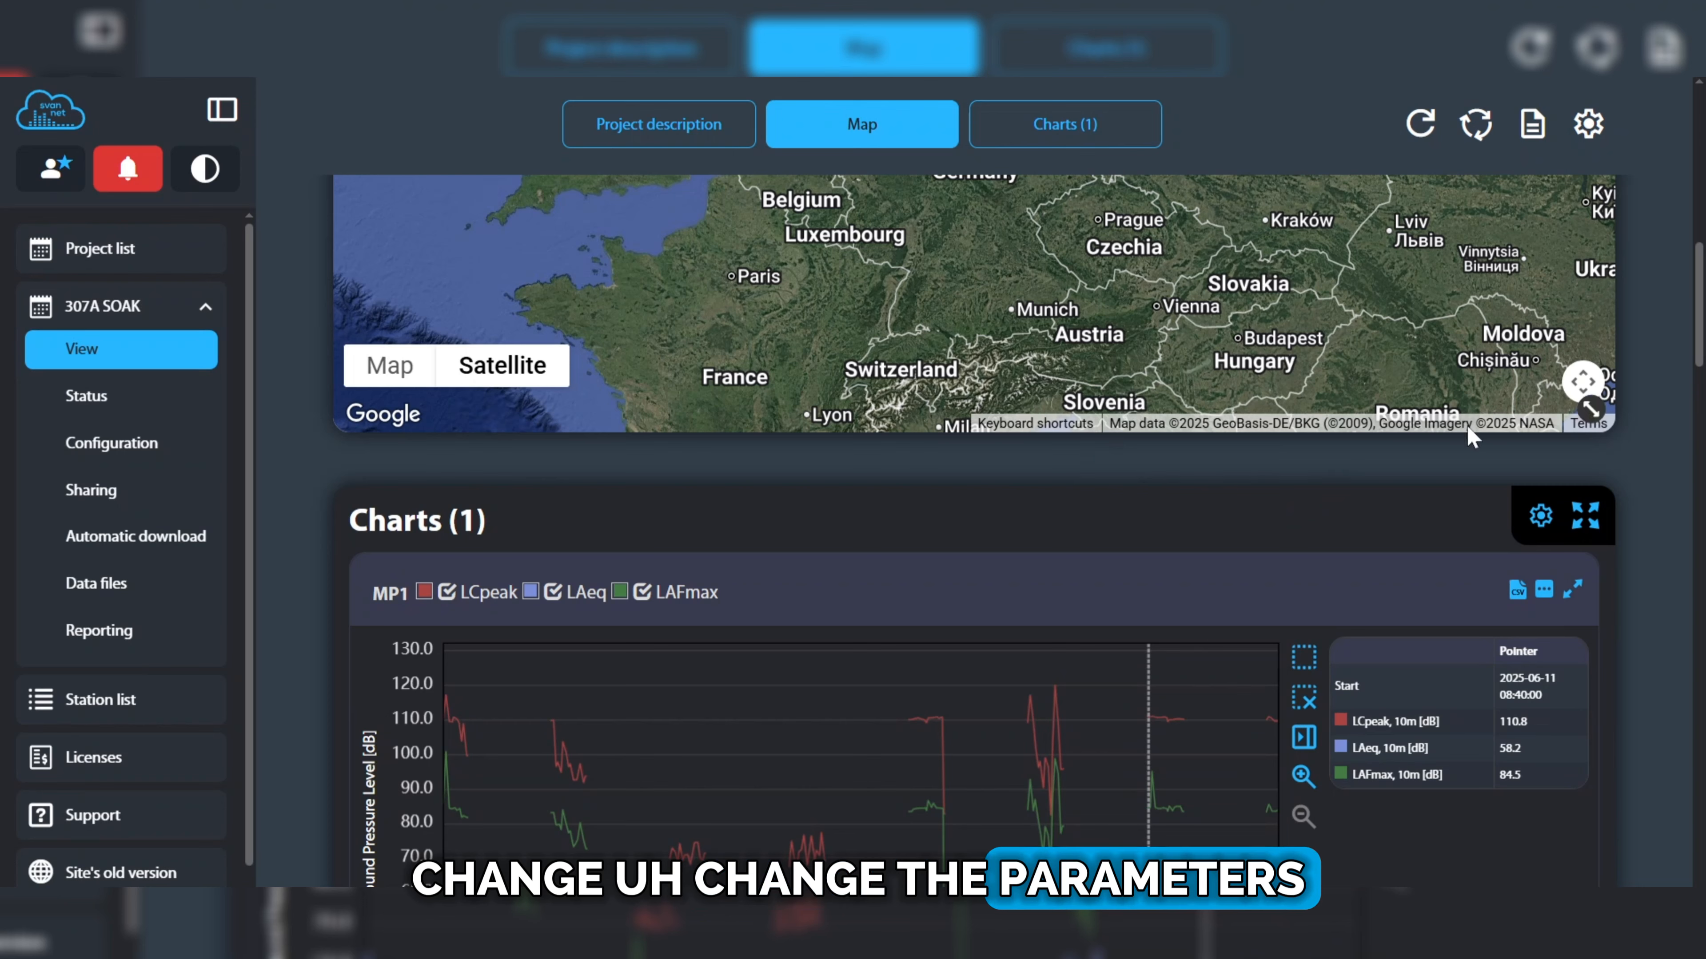
- Look through the sound level charts of the measurement points in the 307A SOAK project view
{"action": "scroll", "coordinate": [1295, 545], "scroll_direction": "down", "scroll_amount": 8}
{"action": "scroll", "coordinate": [1295, 545], "scroll_direction": "down", "scroll_amount": 4}
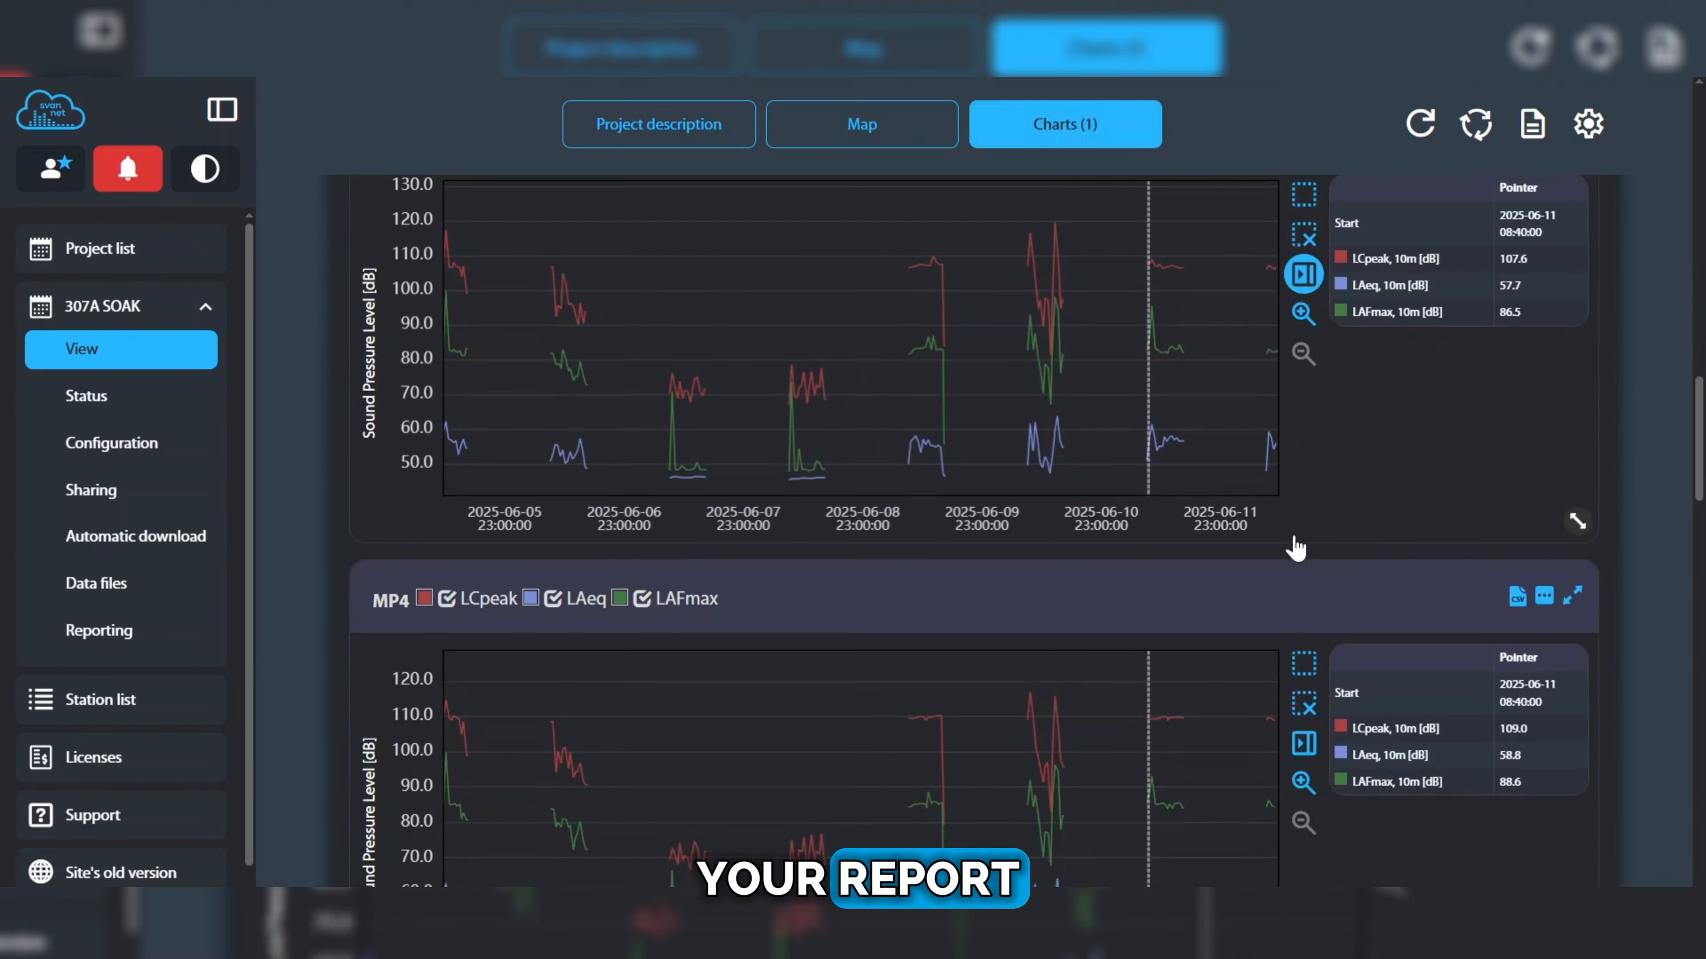
{"action": "scroll", "coordinate": [877, 620], "scroll_direction": "up", "scroll_amount": 15}
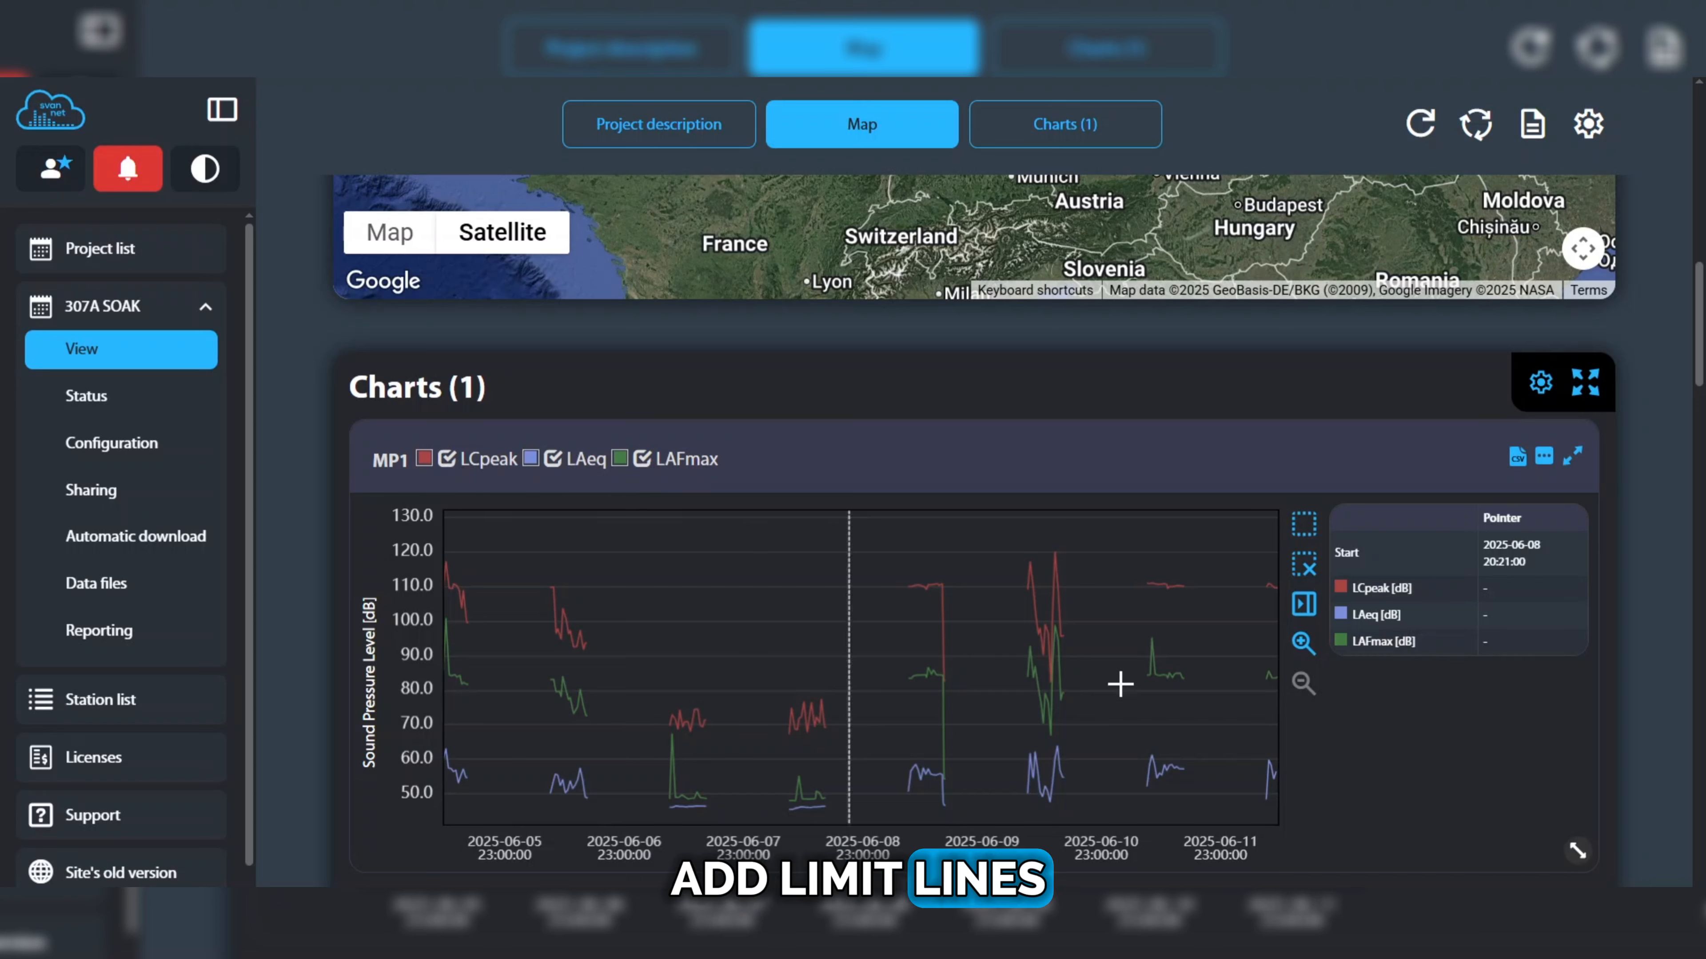
{"action": "scroll", "coordinate": [1204, 712], "scroll_direction": "down", "scroll_amount": 10}
{"action": "scroll", "coordinate": [1188, 701], "scroll_direction": "up", "scroll_amount": 15}
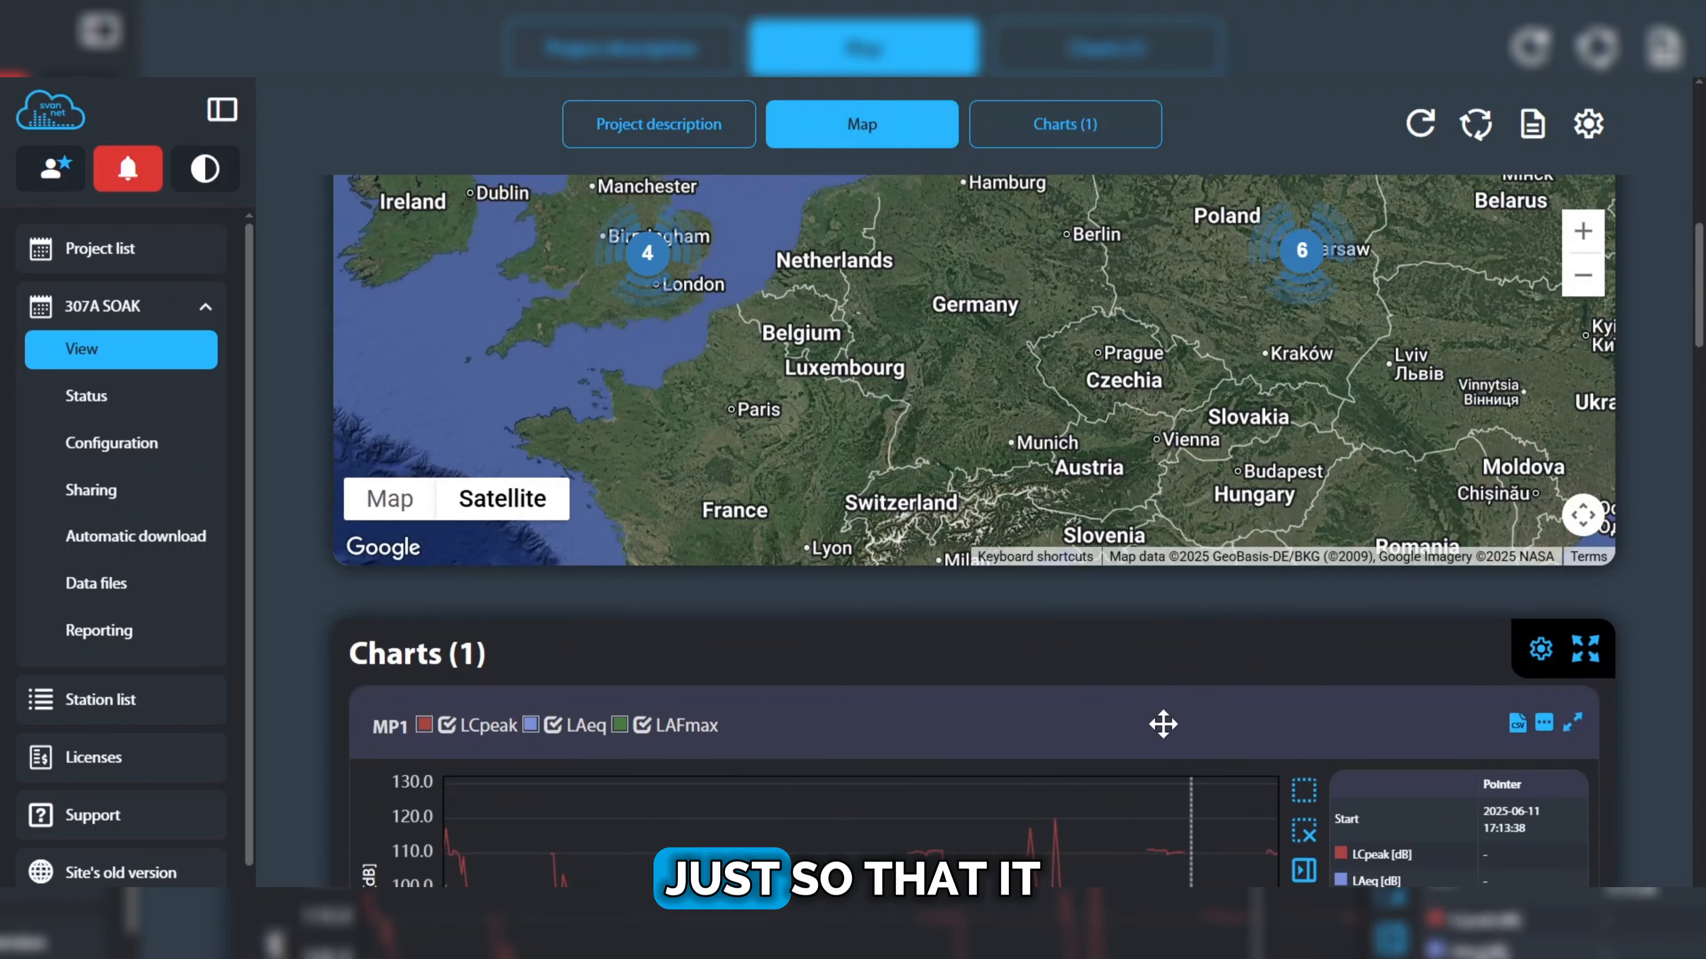
{"action": "scroll", "coordinate": [1163, 724], "scroll_direction": "down", "scroll_amount": 2}
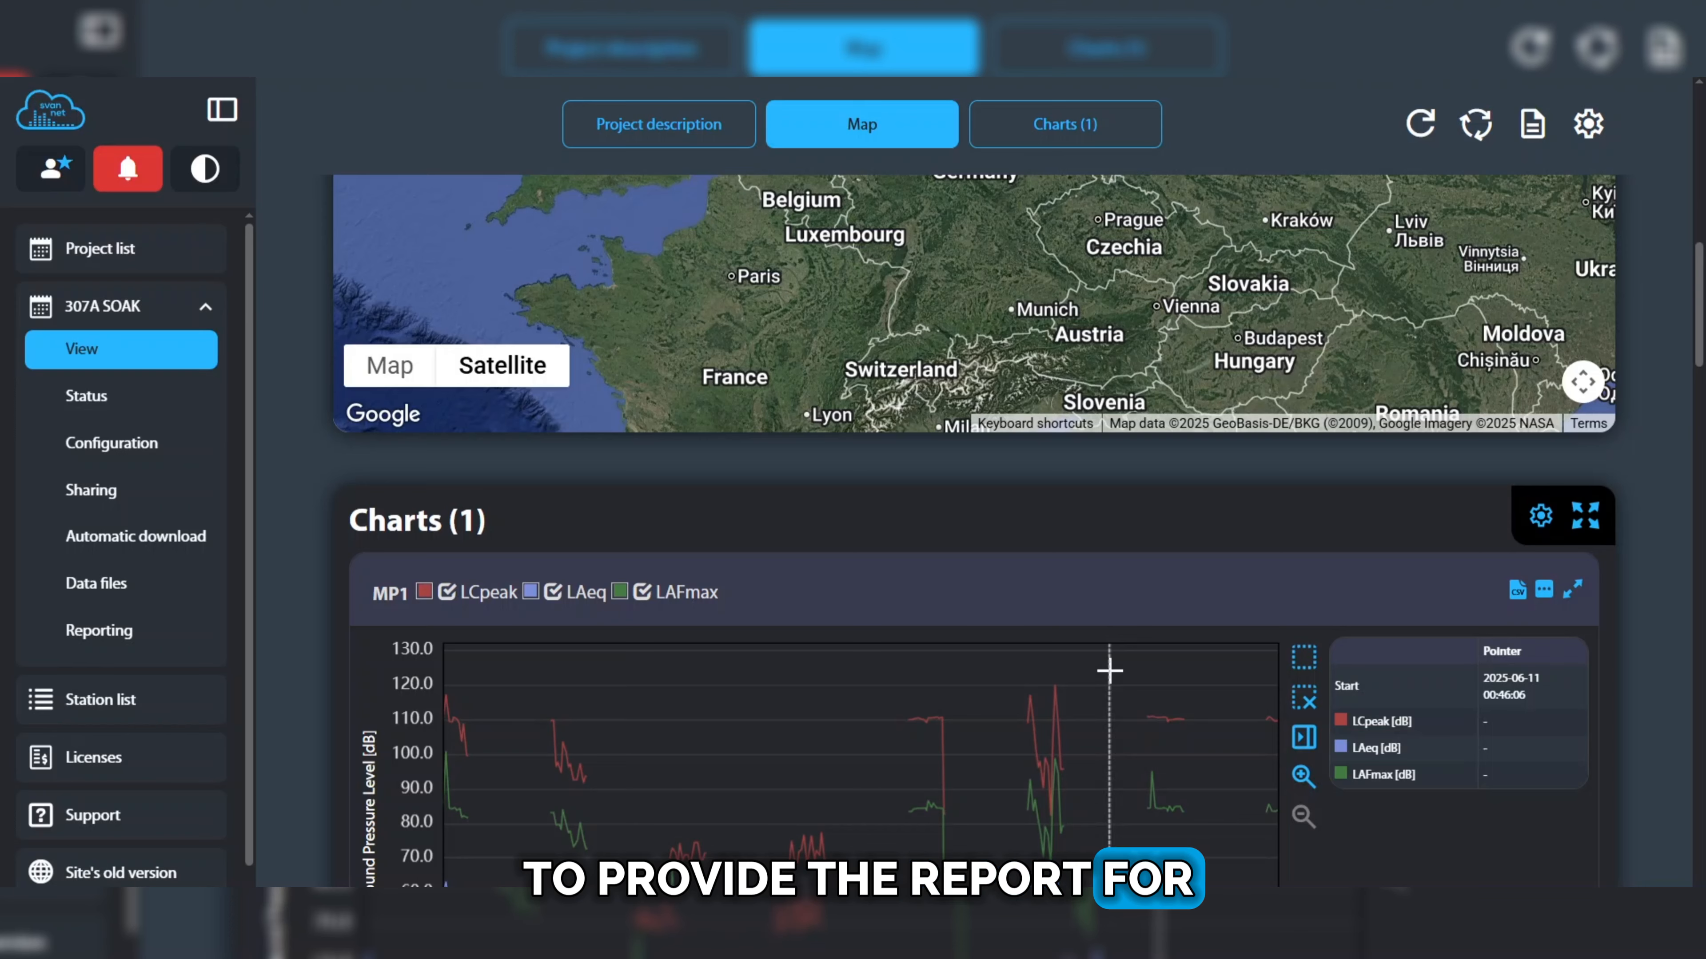
{"action": "scroll", "coordinate": [1115, 670], "scroll_direction": "down", "scroll_amount": 4}
{"action": "scroll", "coordinate": [1119, 672], "scroll_direction": "down", "scroll_amount": 18}
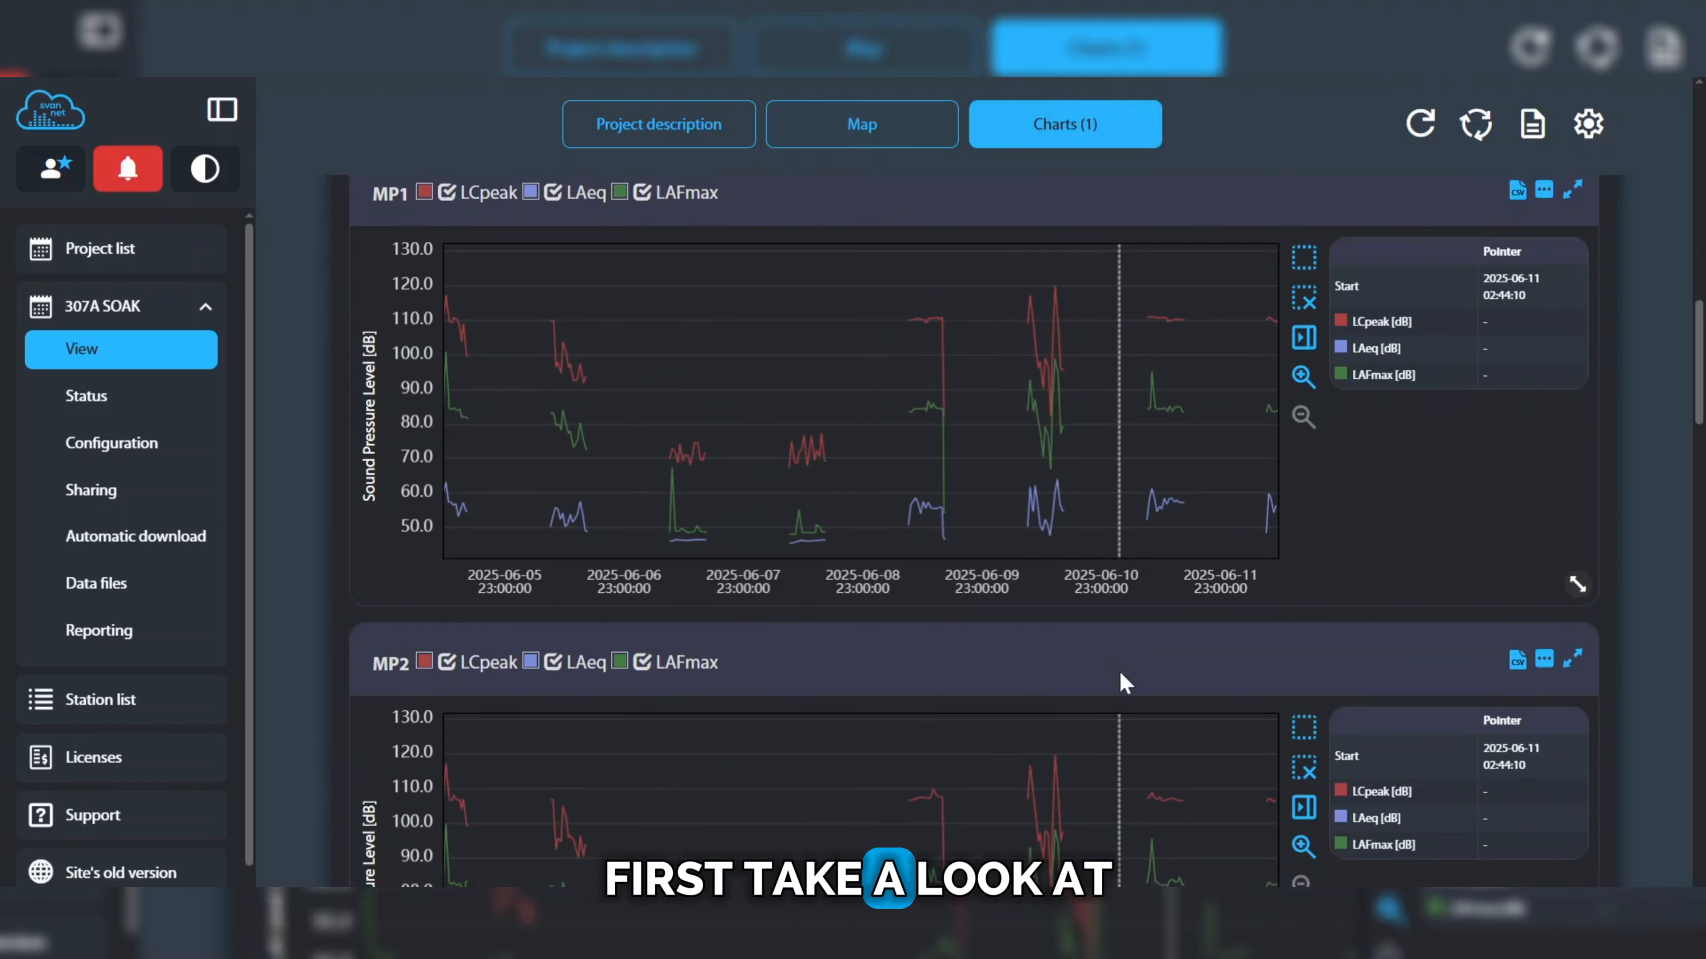
{"action": "scroll", "coordinate": [1119, 671], "scroll_direction": "up", "scroll_amount": 20}
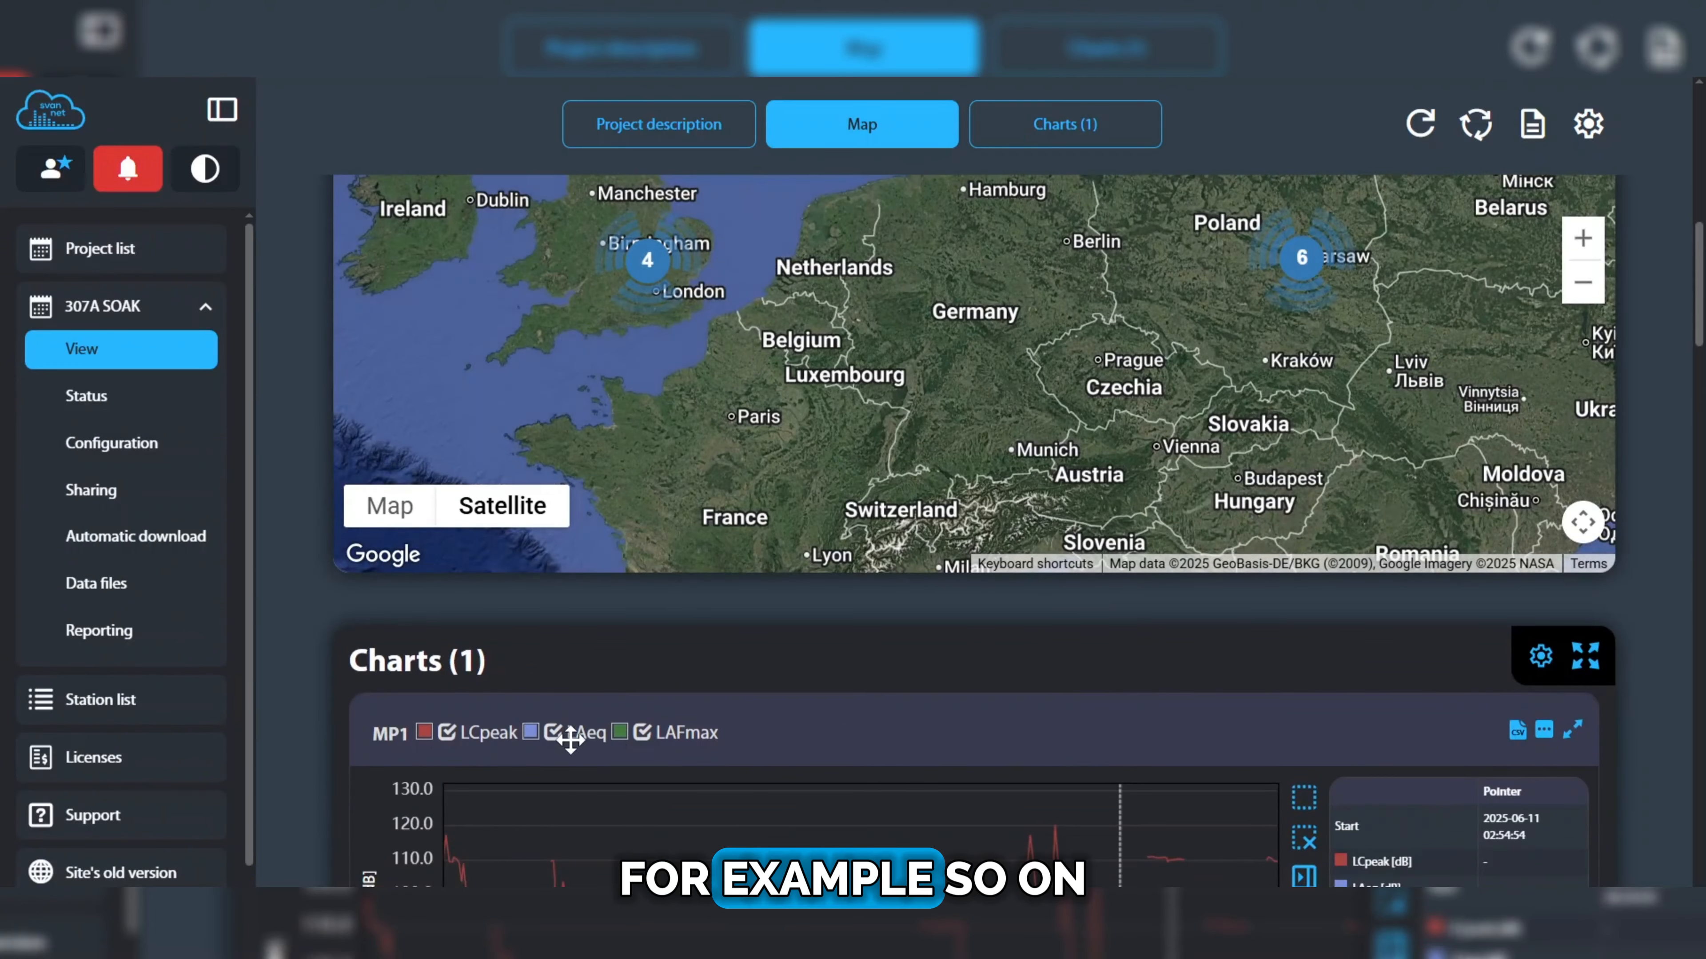
{"action": "scroll", "coordinate": [631, 742], "scroll_direction": "down", "scroll_amount": 2}
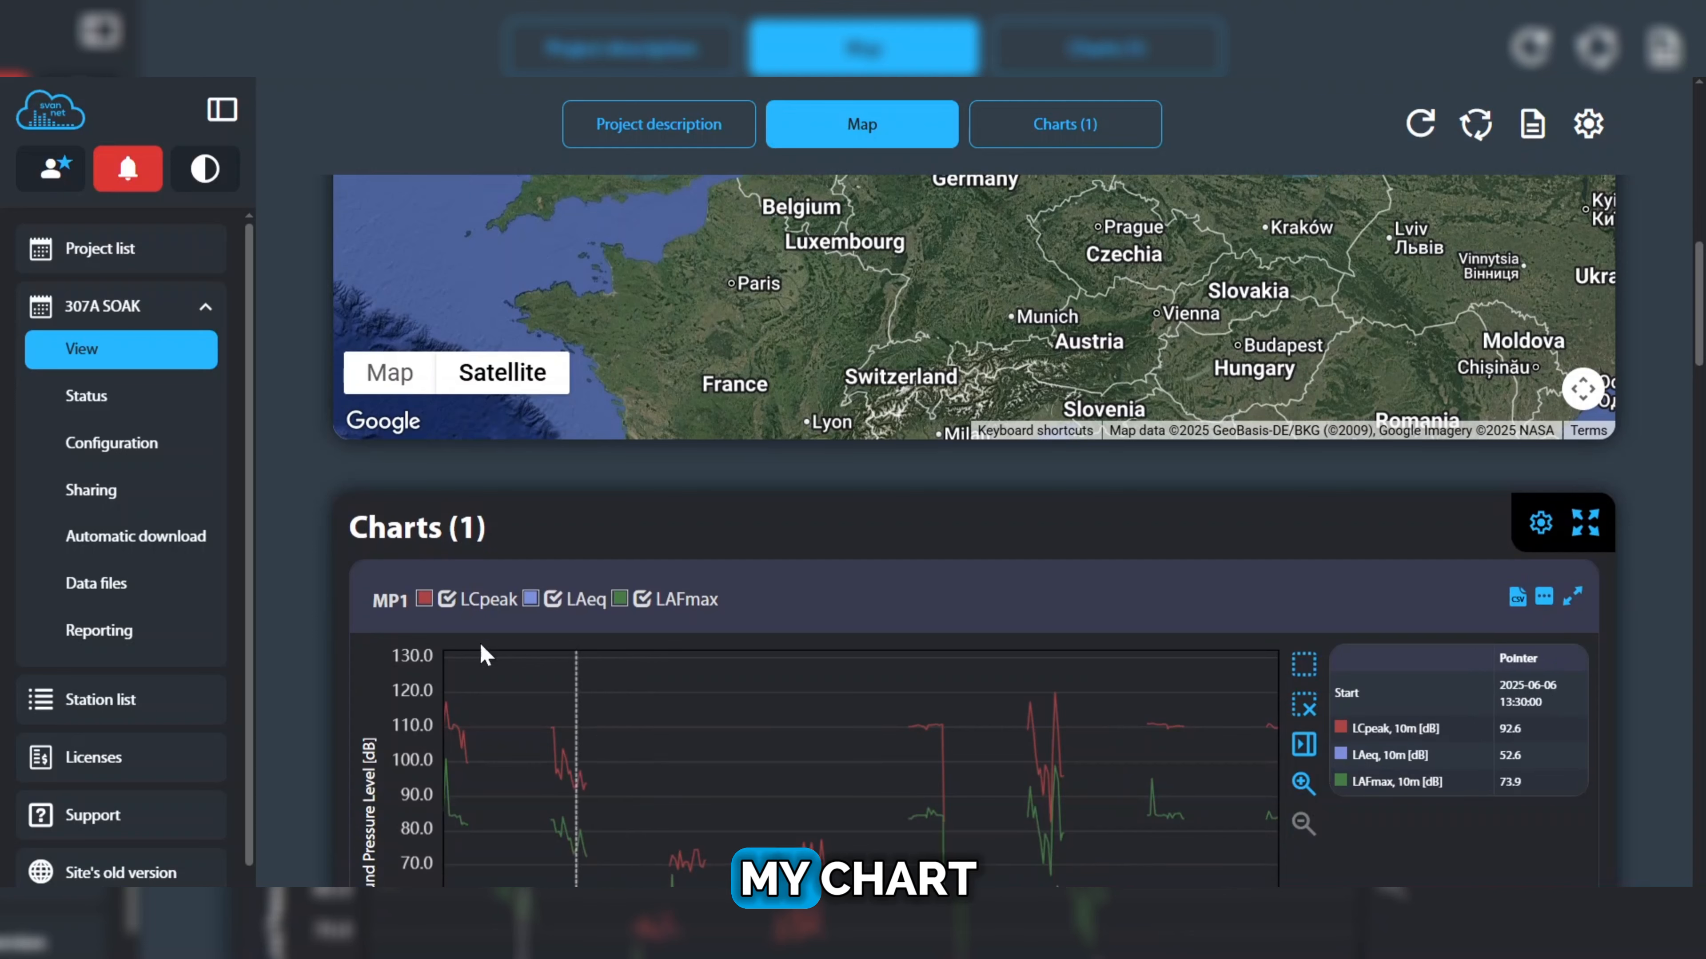
- Limit the MP1 chart's time history results to LAeq only and apply the selection
{"action": "scroll", "coordinate": [605, 726], "scroll_direction": "down", "scroll_amount": 2}
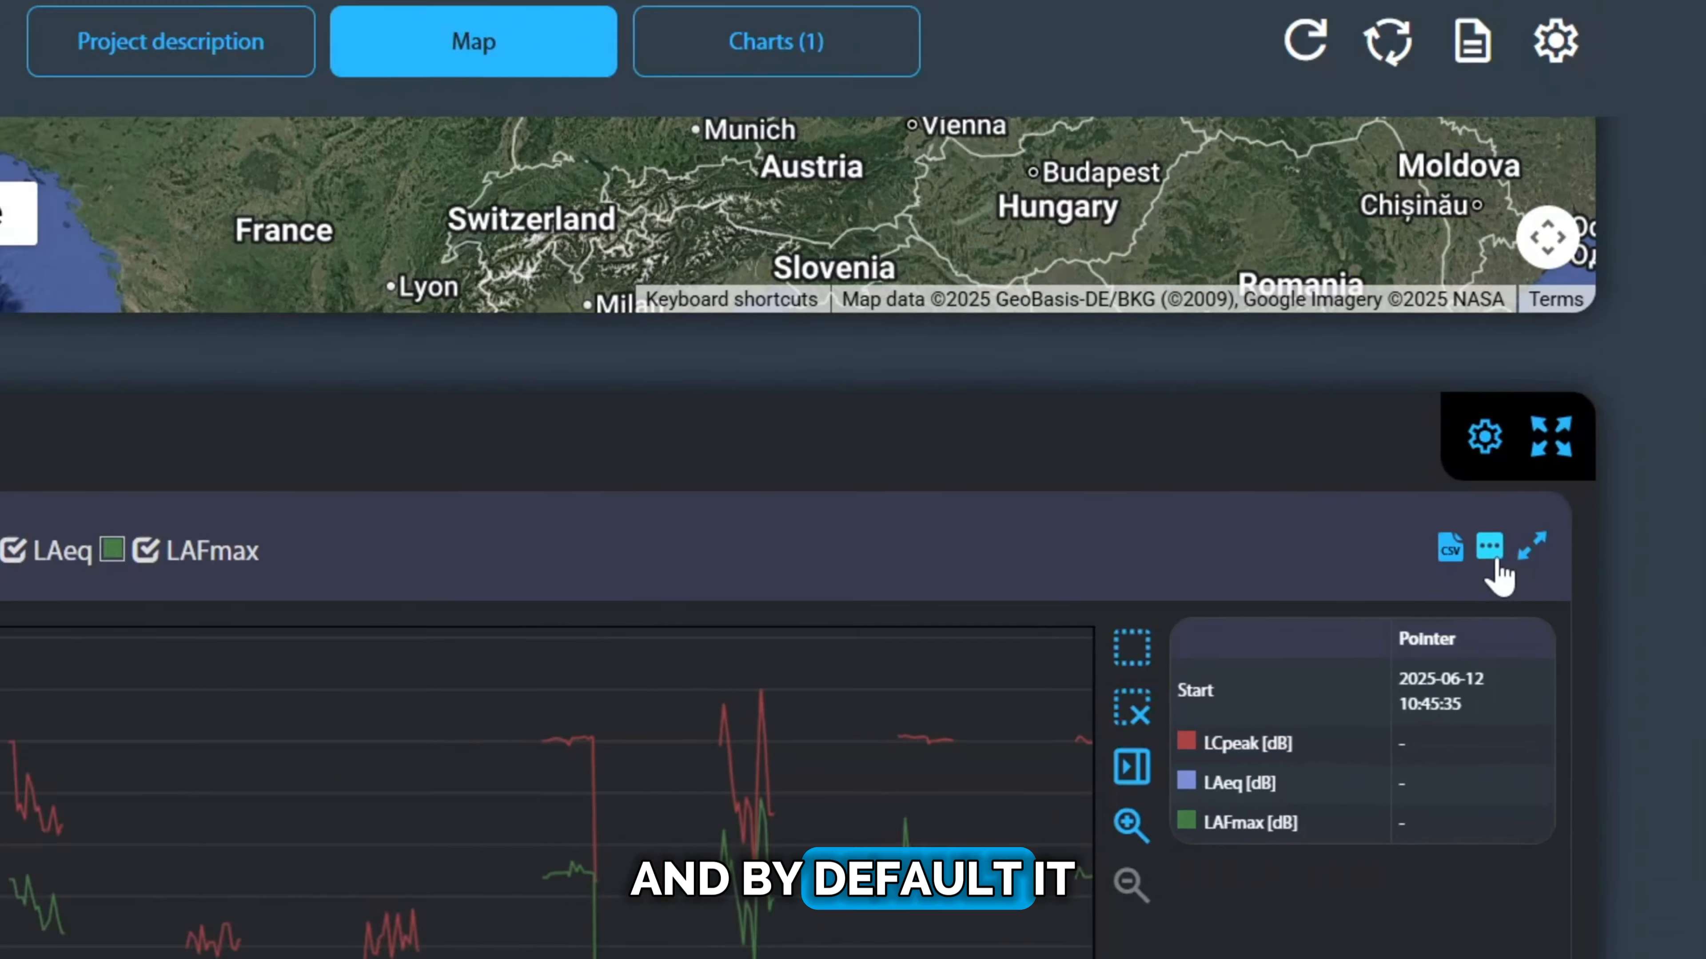
{"action": "left_click", "coordinate": [1474, 571]}
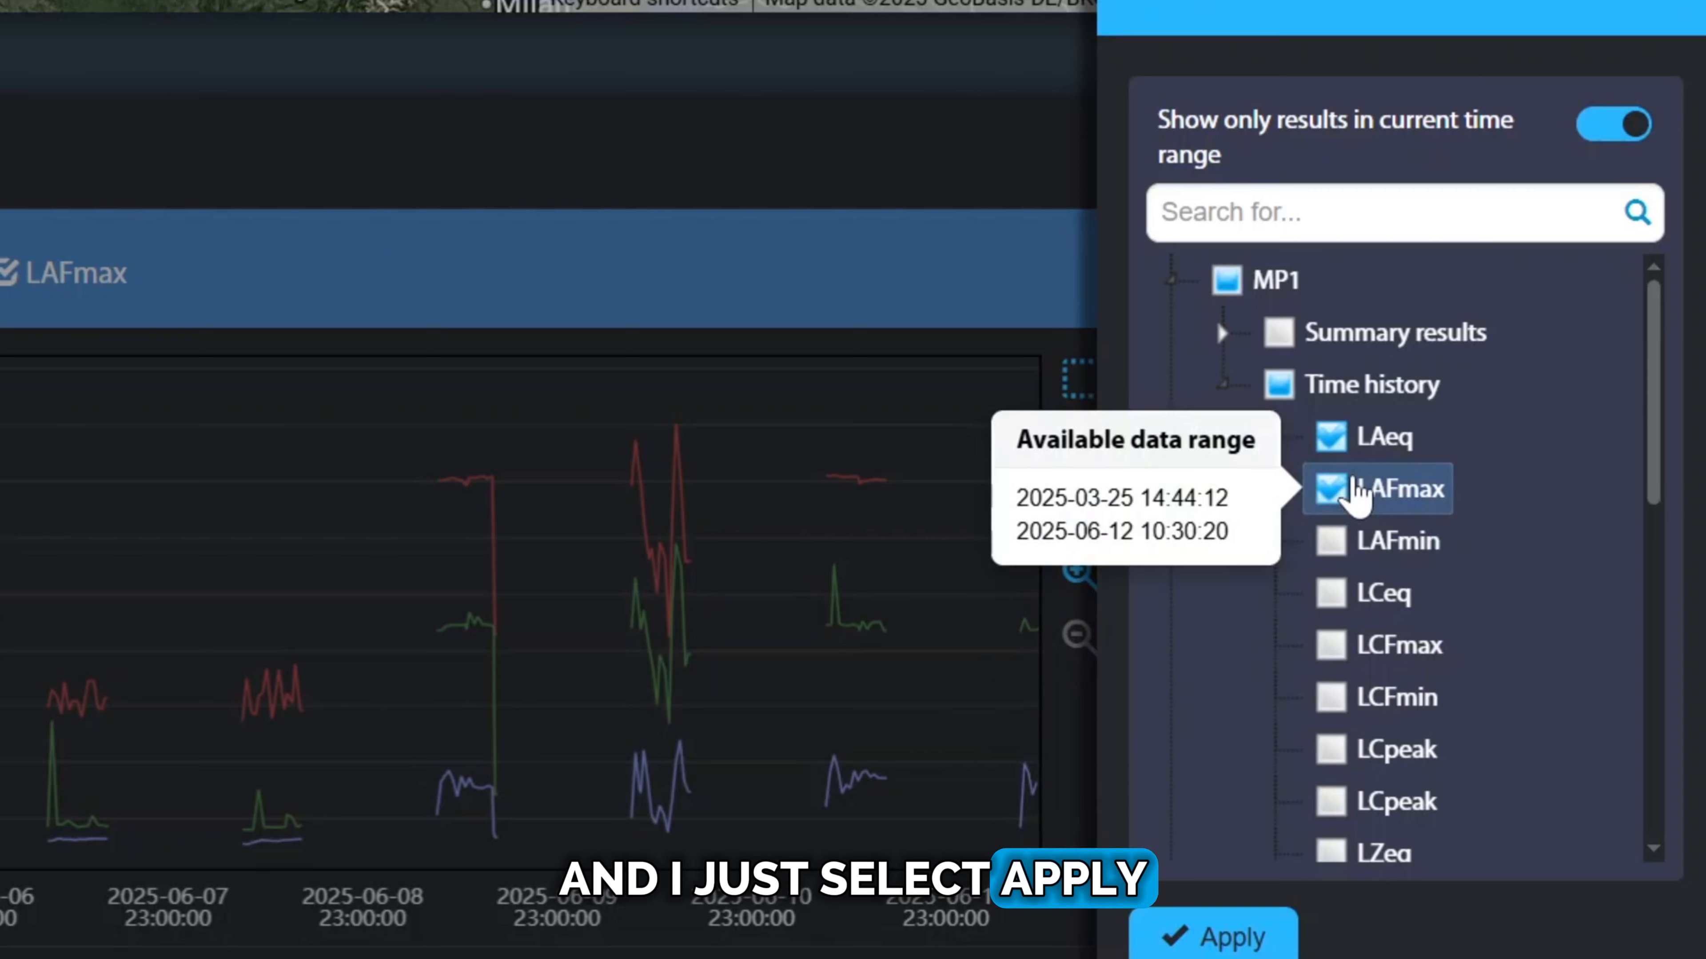
{"action": "left_click", "coordinate": [1335, 496]}
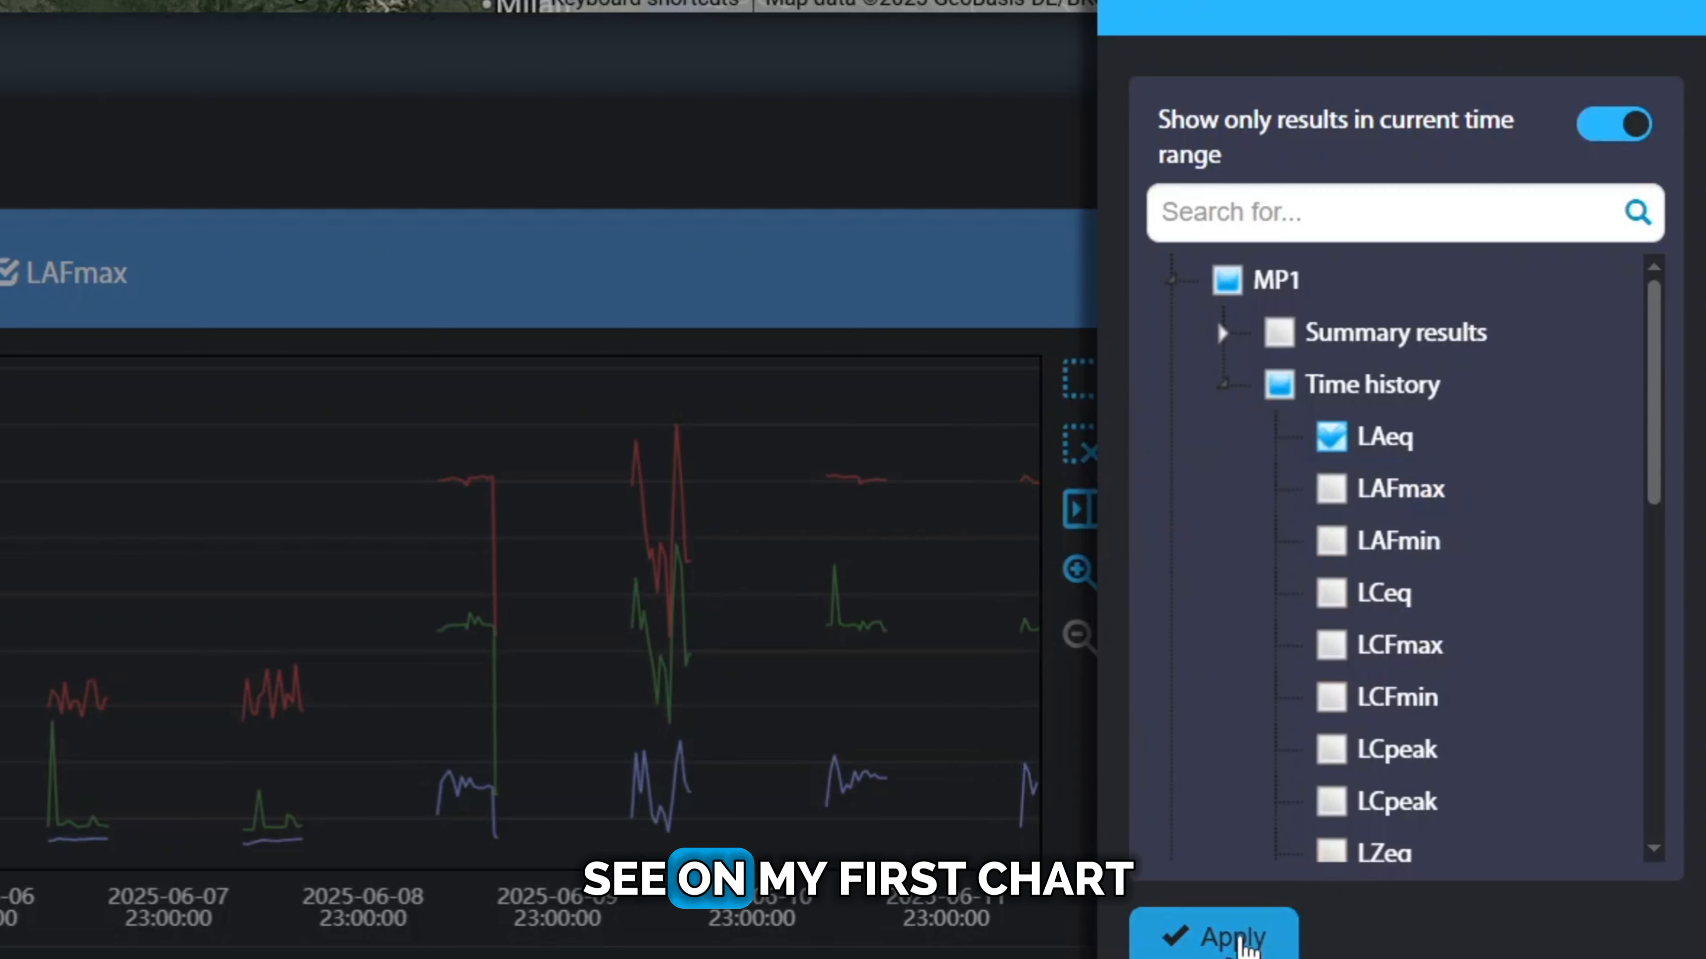
{"action": "left_click", "coordinate": [1234, 939]}
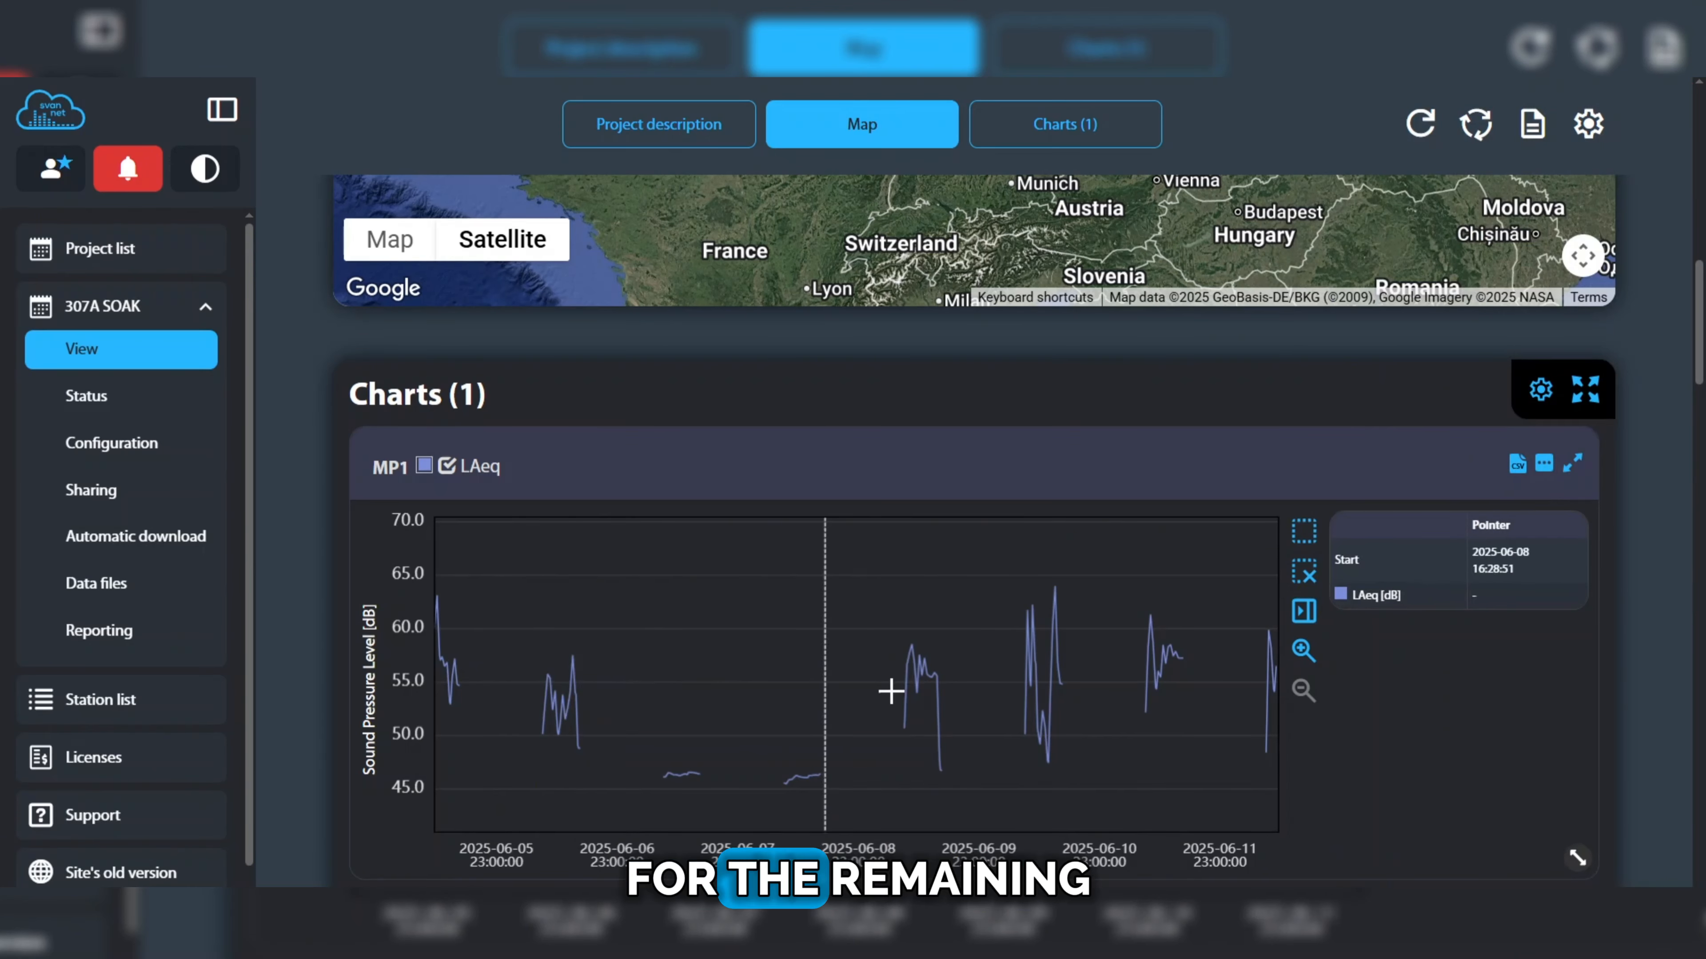
- Remove LCpeak and LAFmax from the MP2 chart's time history results, keeping only LAeq
{"action": "scroll", "coordinate": [1322, 682], "scroll_direction": "down", "scroll_amount": 5}
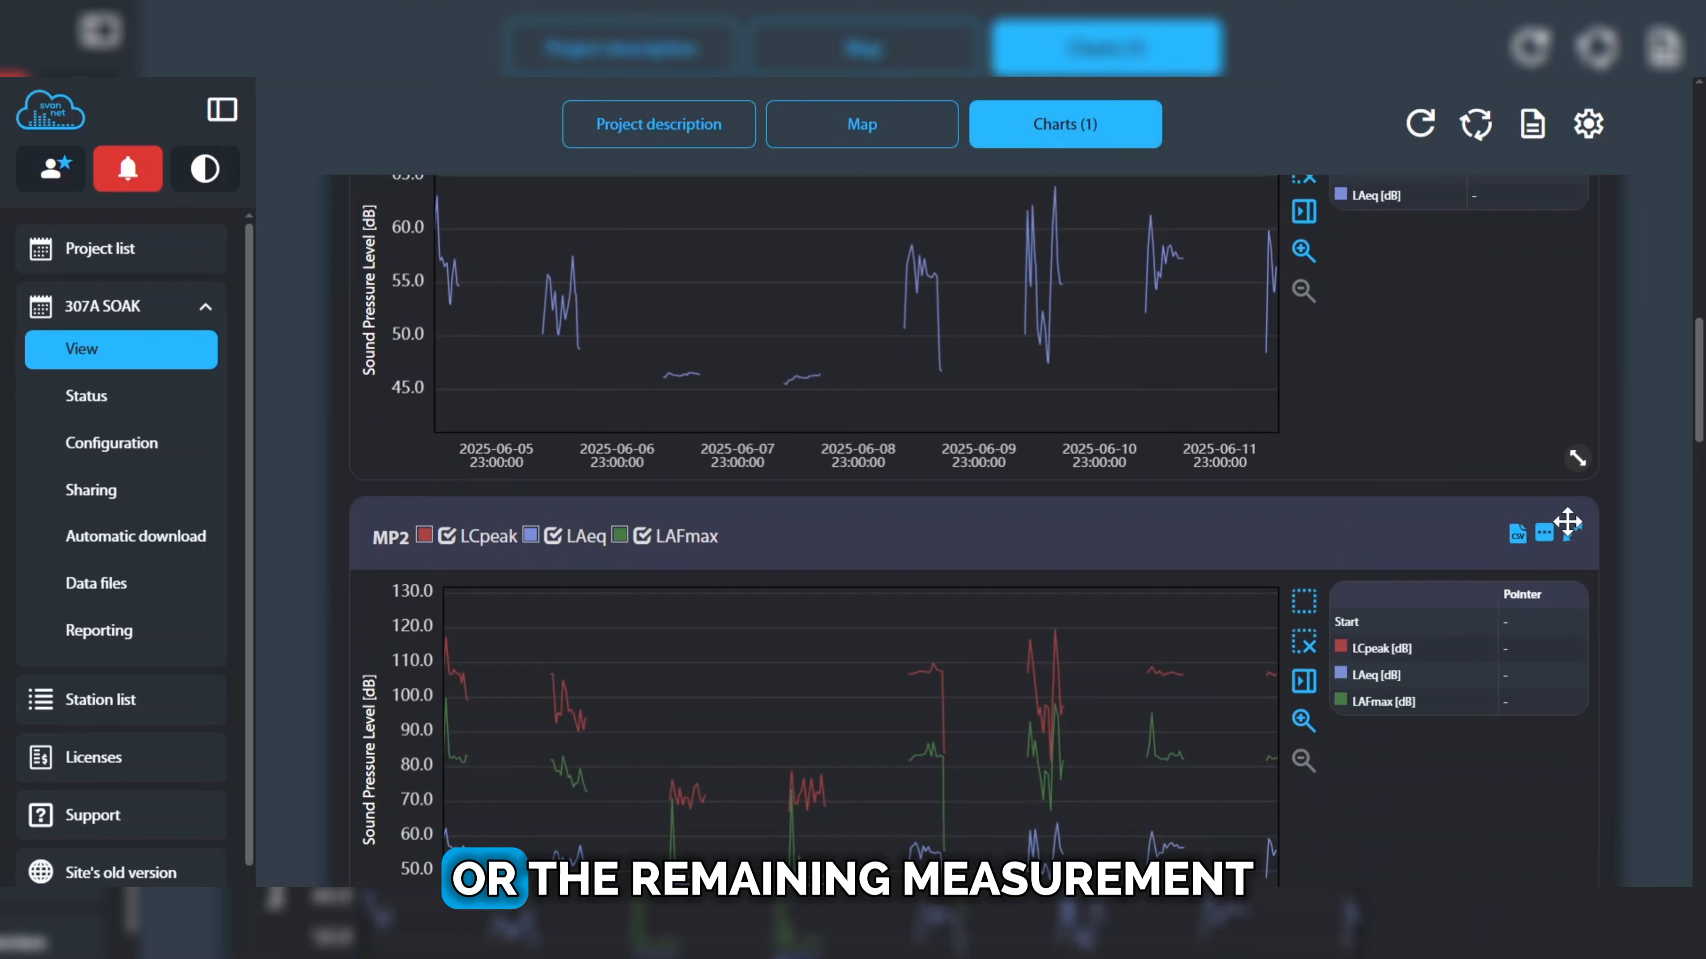
{"action": "left_click", "coordinate": [1544, 535]}
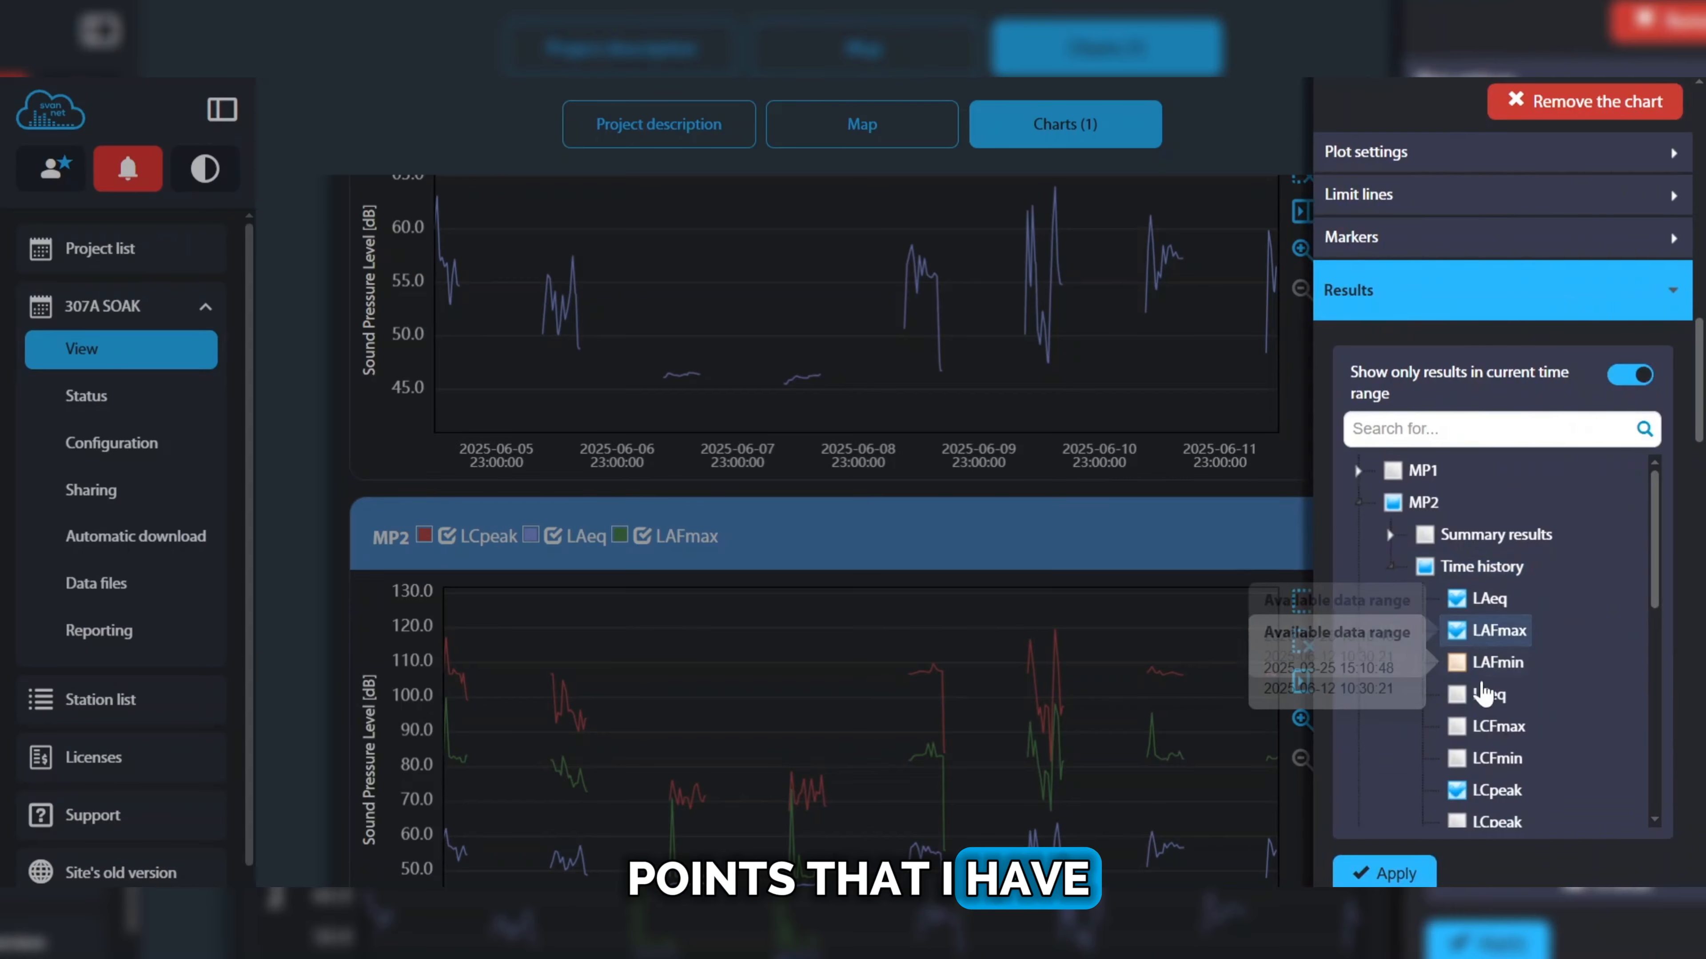
{"action": "left_click", "coordinate": [1456, 790]}
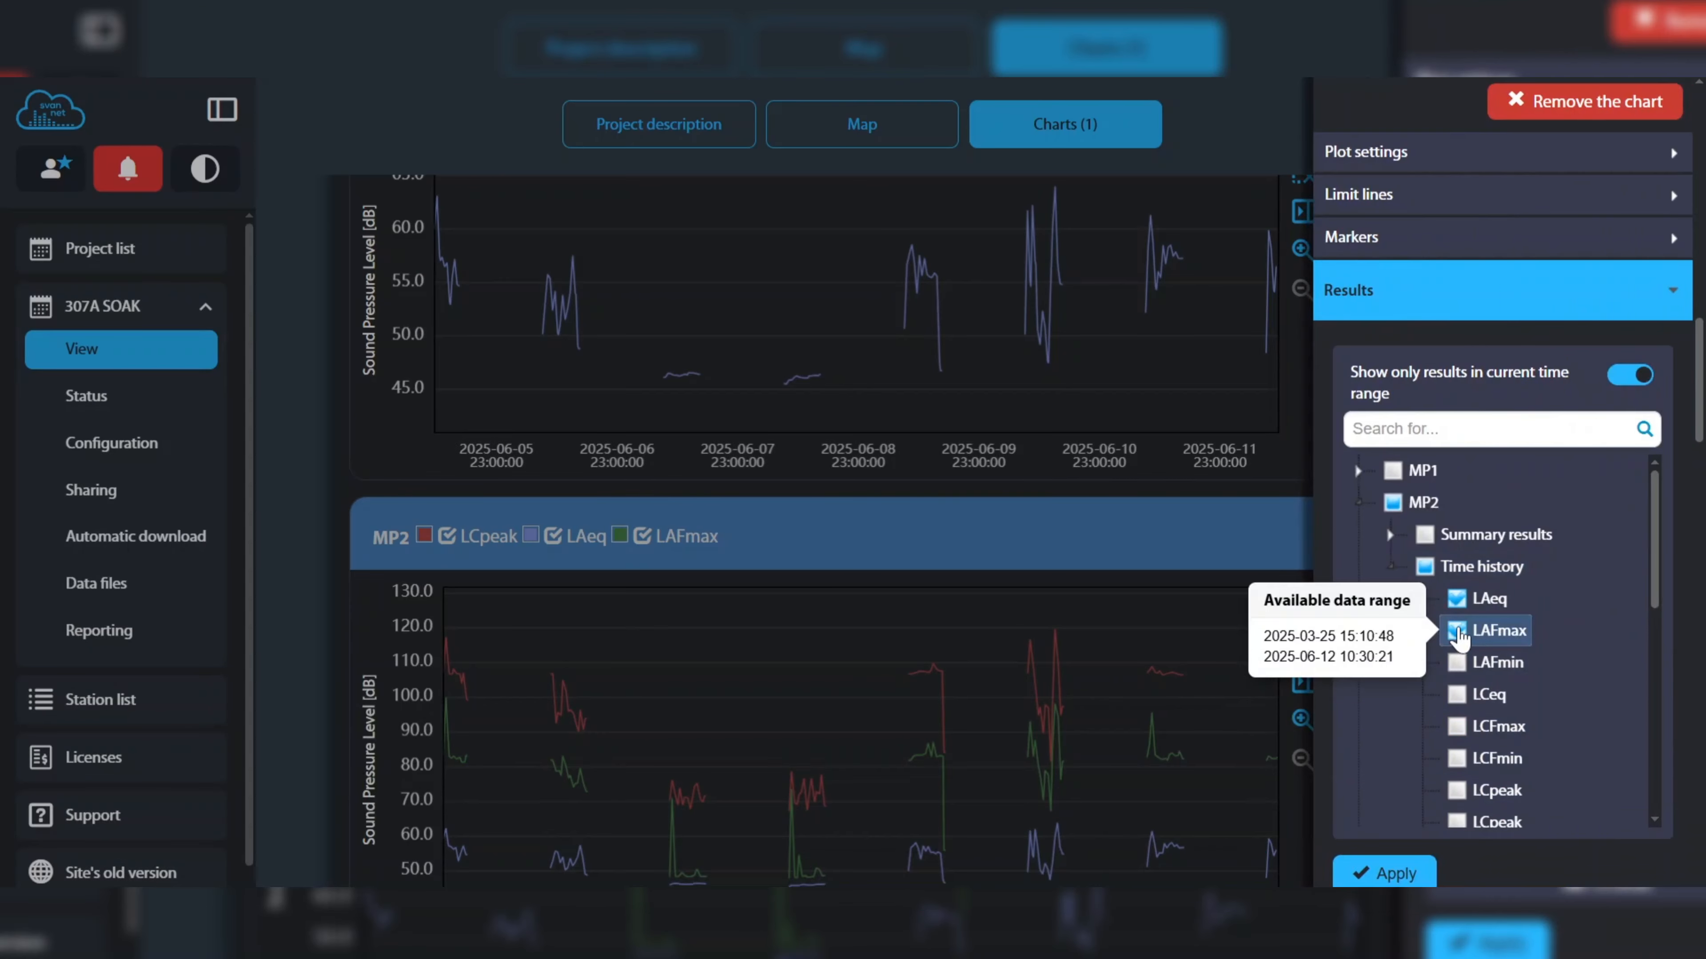
{"action": "left_click", "coordinate": [1456, 630]}
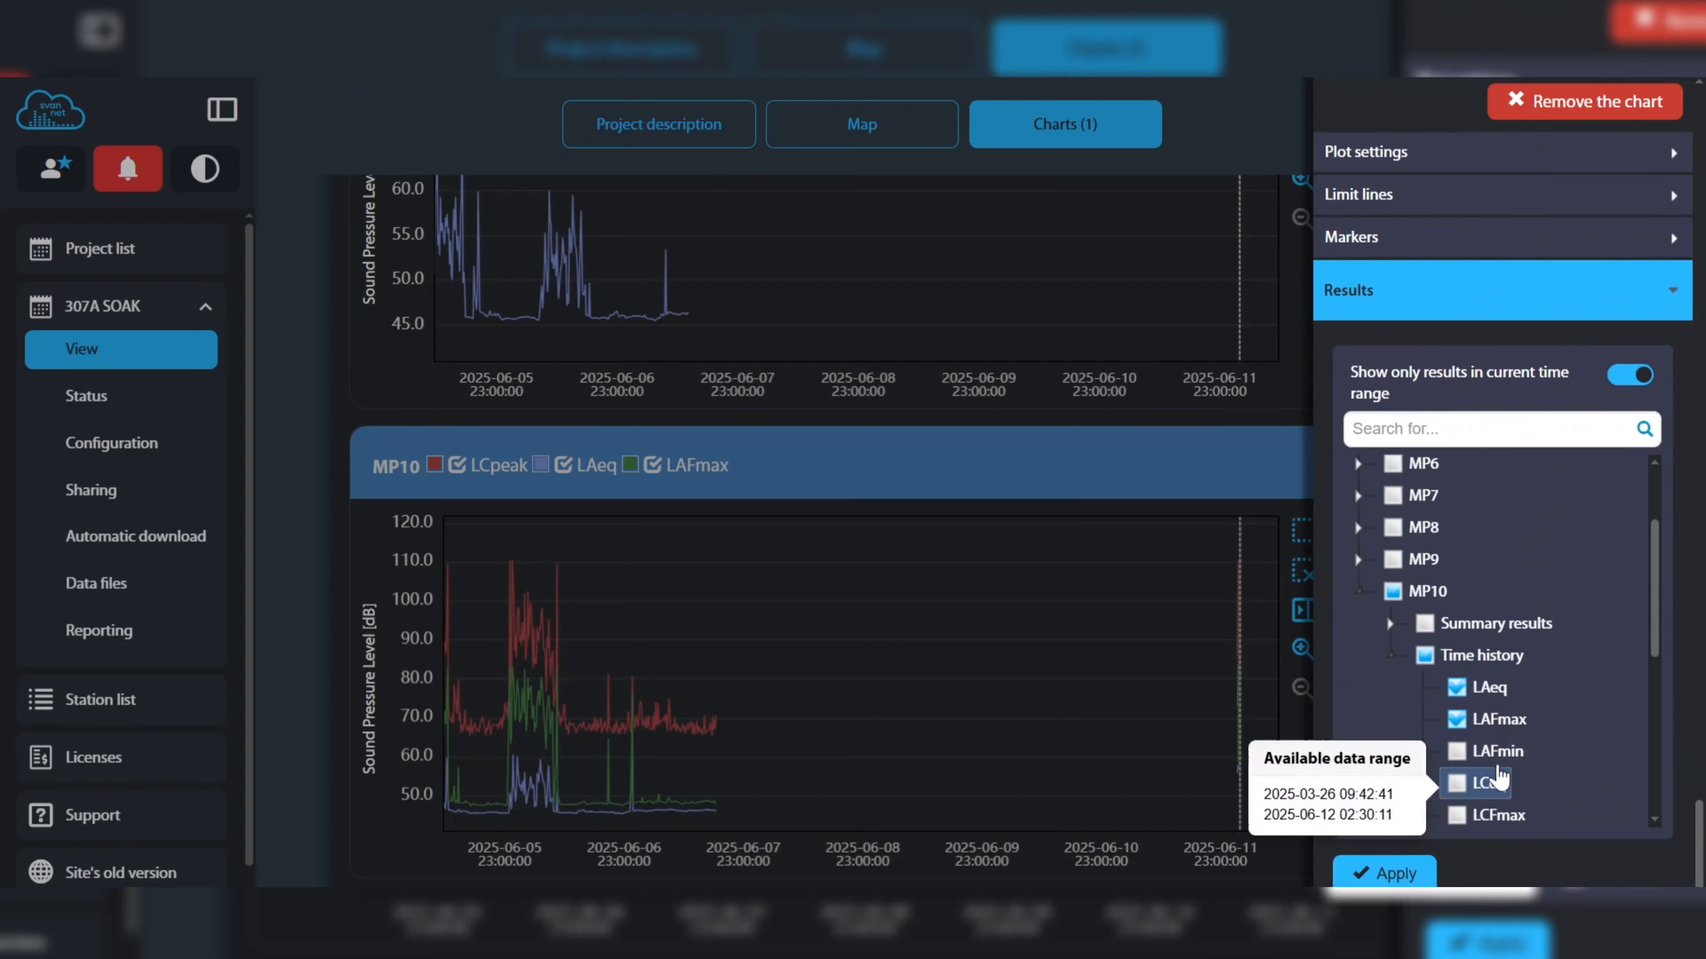
- Reduce the MP10 chart's time history results to LAeq only and apply the selection
{"action": "scroll", "coordinate": [1477, 672], "scroll_direction": "down", "scroll_amount": 2}
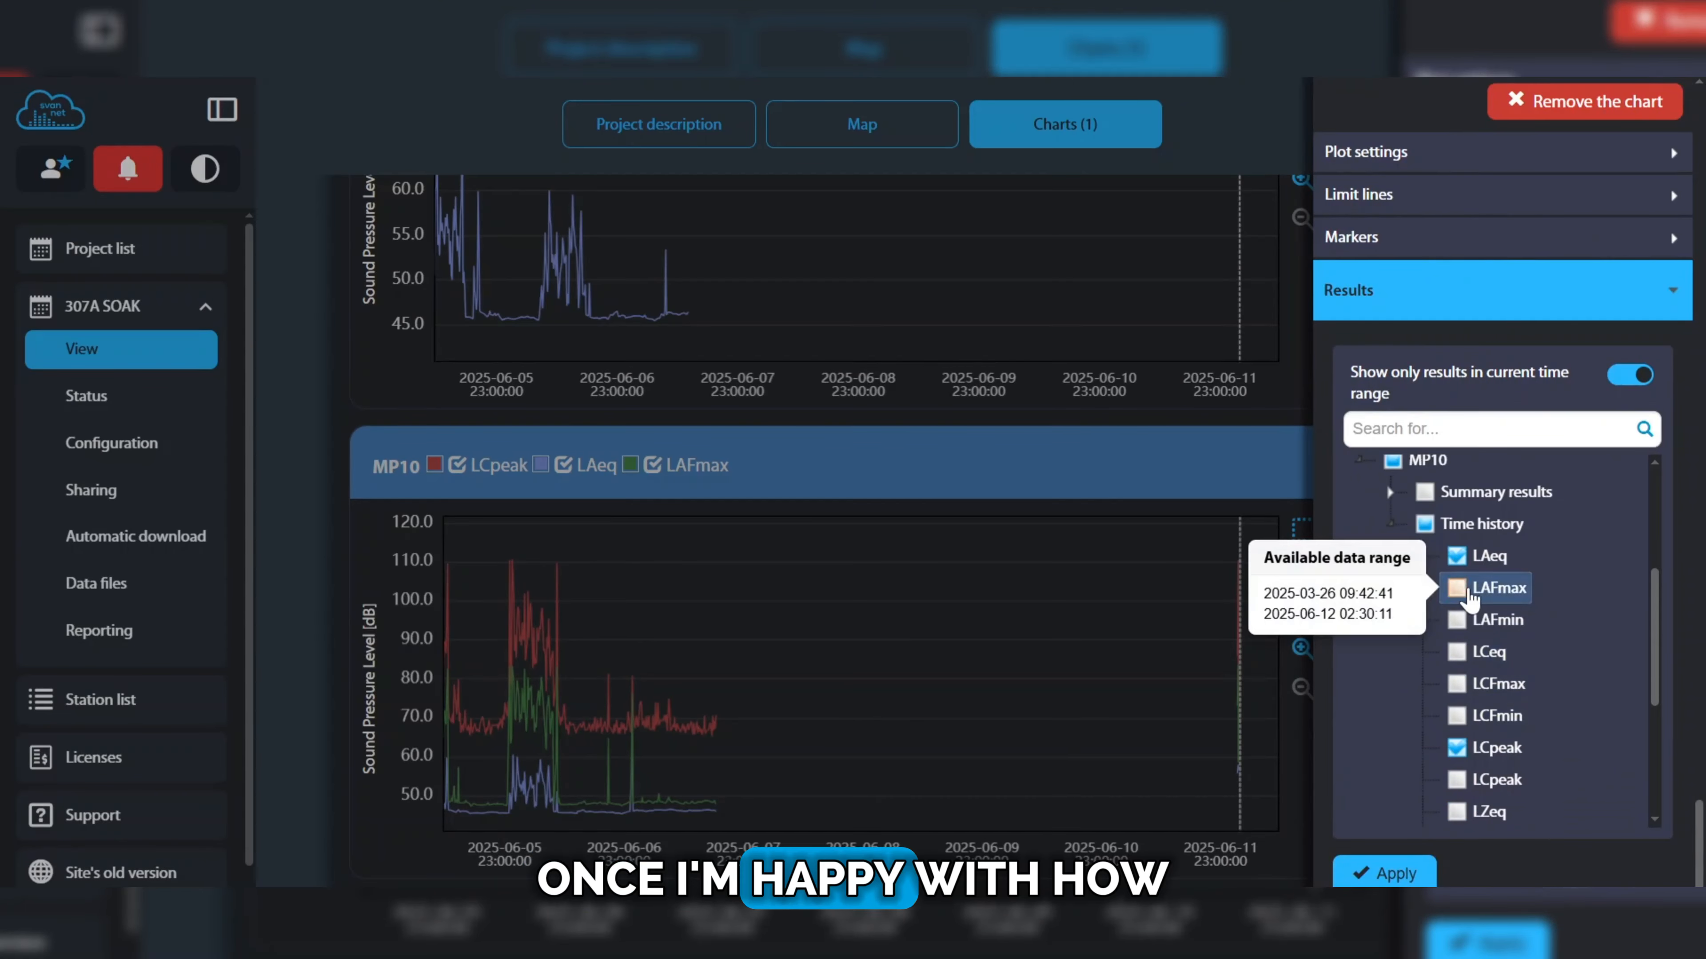
{"action": "left_click", "coordinate": [1456, 588]}
{"action": "left_click", "coordinate": [1388, 874]}
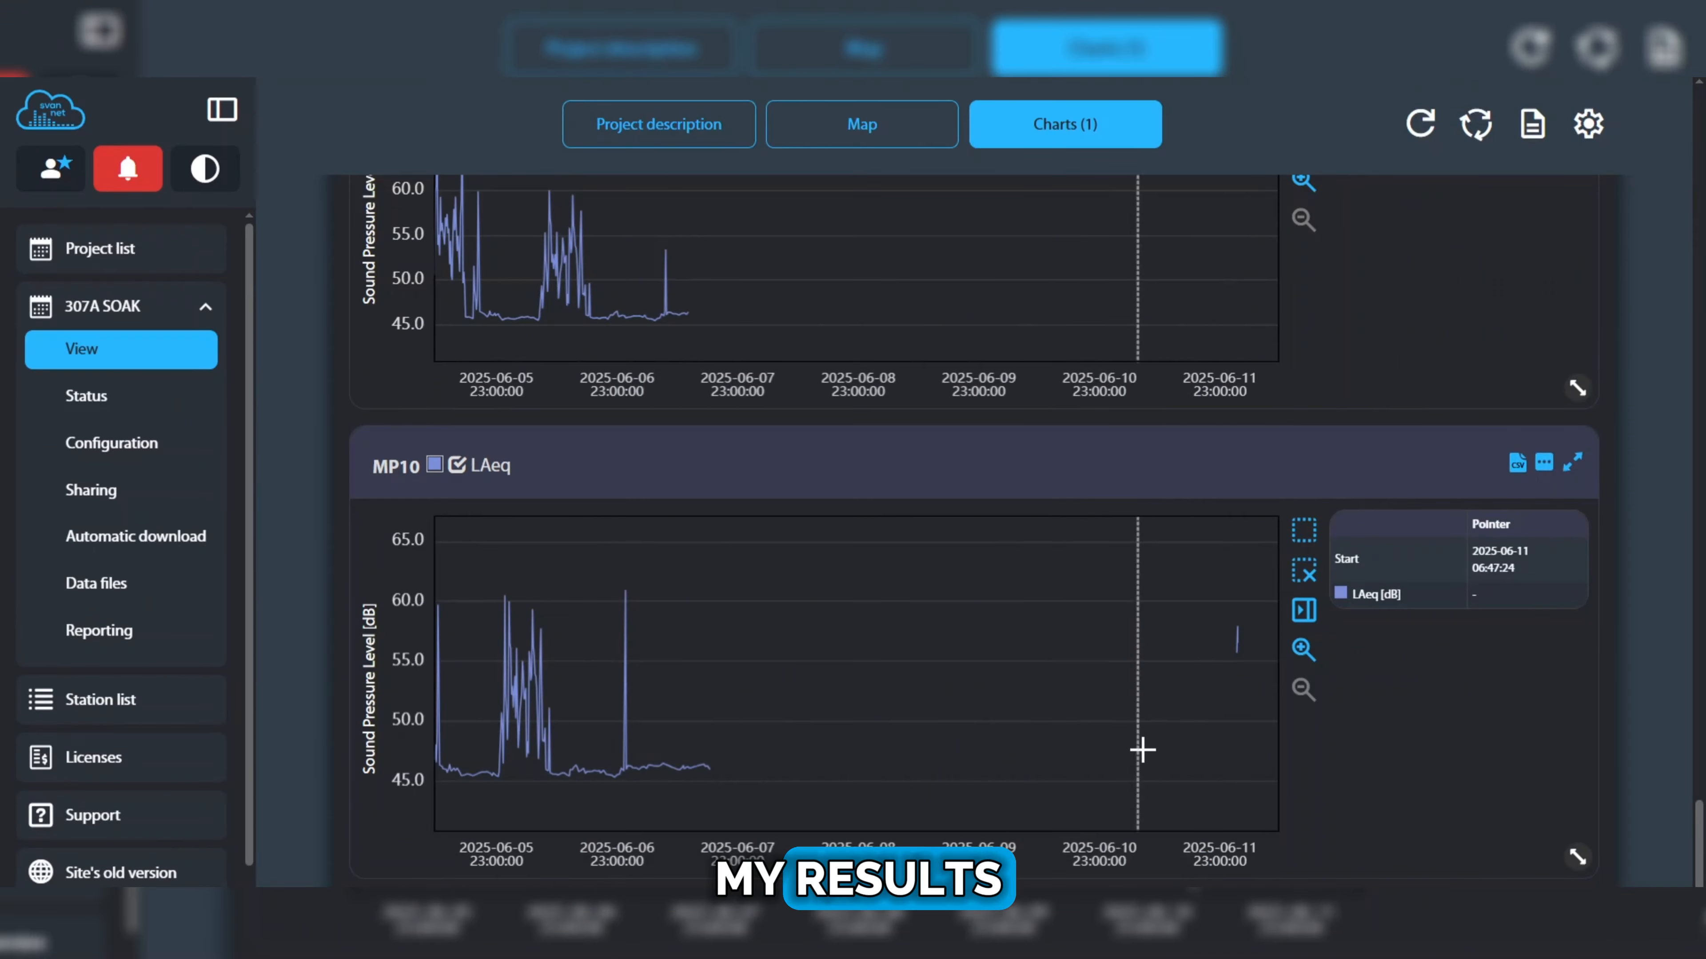
- Review the measurement-point charts and check the time range and logger step settings of the Charts (1) panel
{"action": "scroll", "coordinate": [1142, 746], "scroll_direction": "up", "scroll_amount": 8}
{"action": "scroll", "coordinate": [1148, 742], "scroll_direction": "up", "scroll_amount": 15}
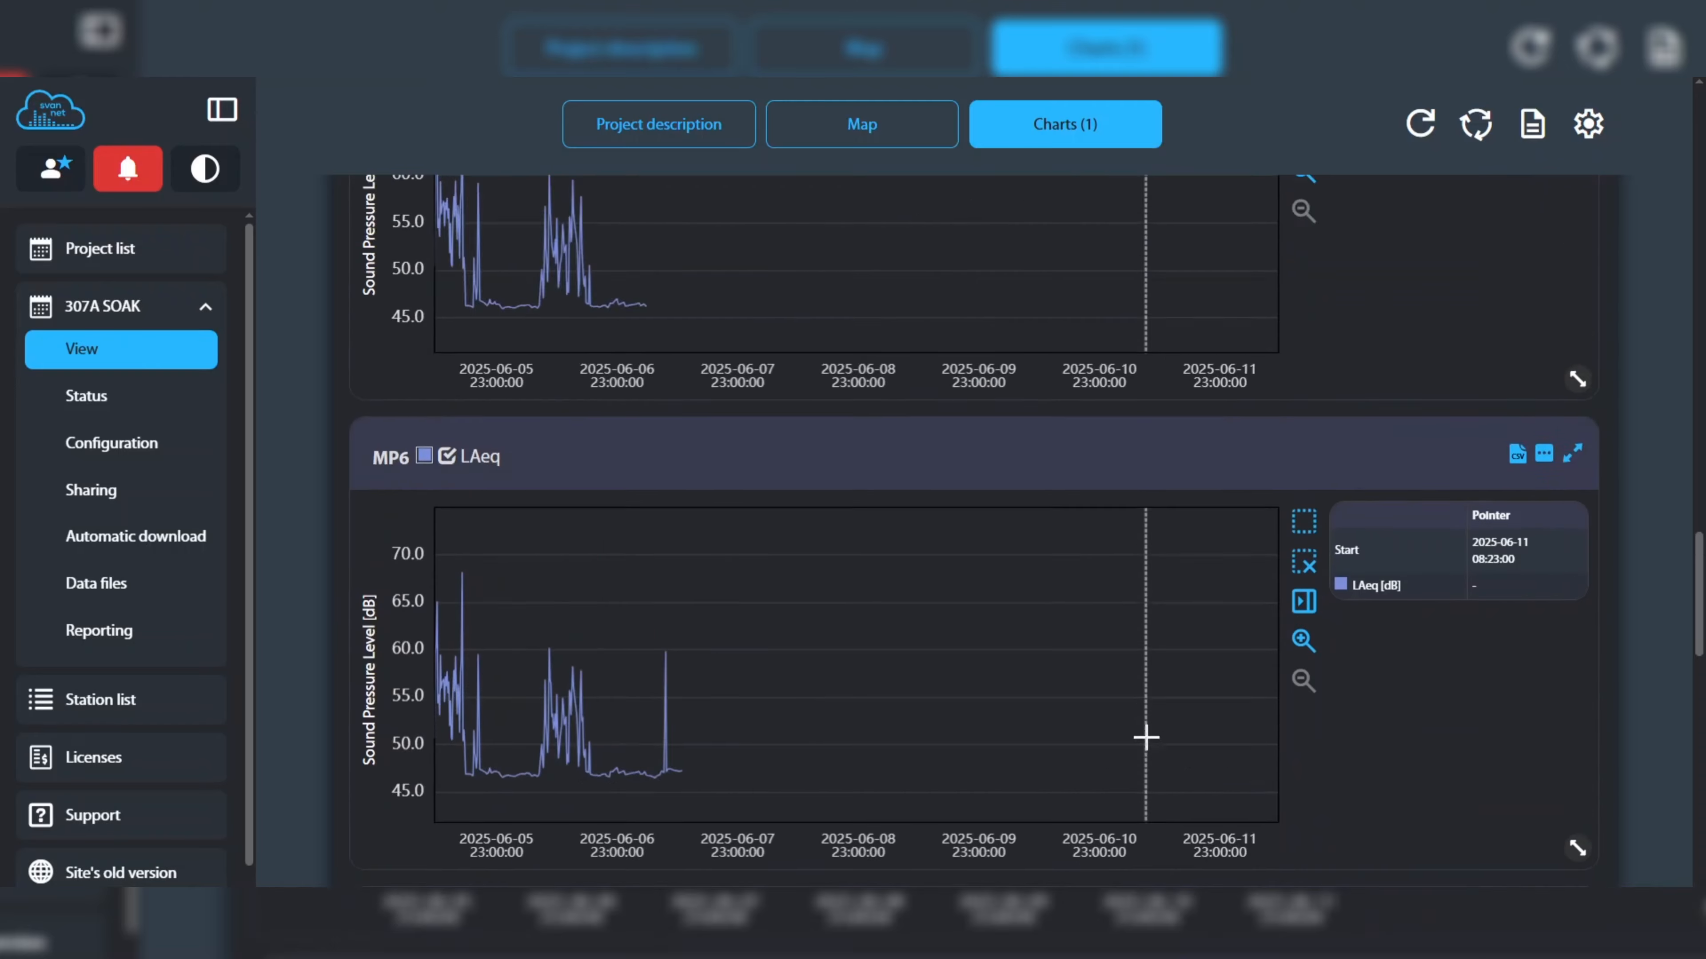
{"action": "scroll", "coordinate": [1146, 735], "scroll_direction": "up", "scroll_amount": 15}
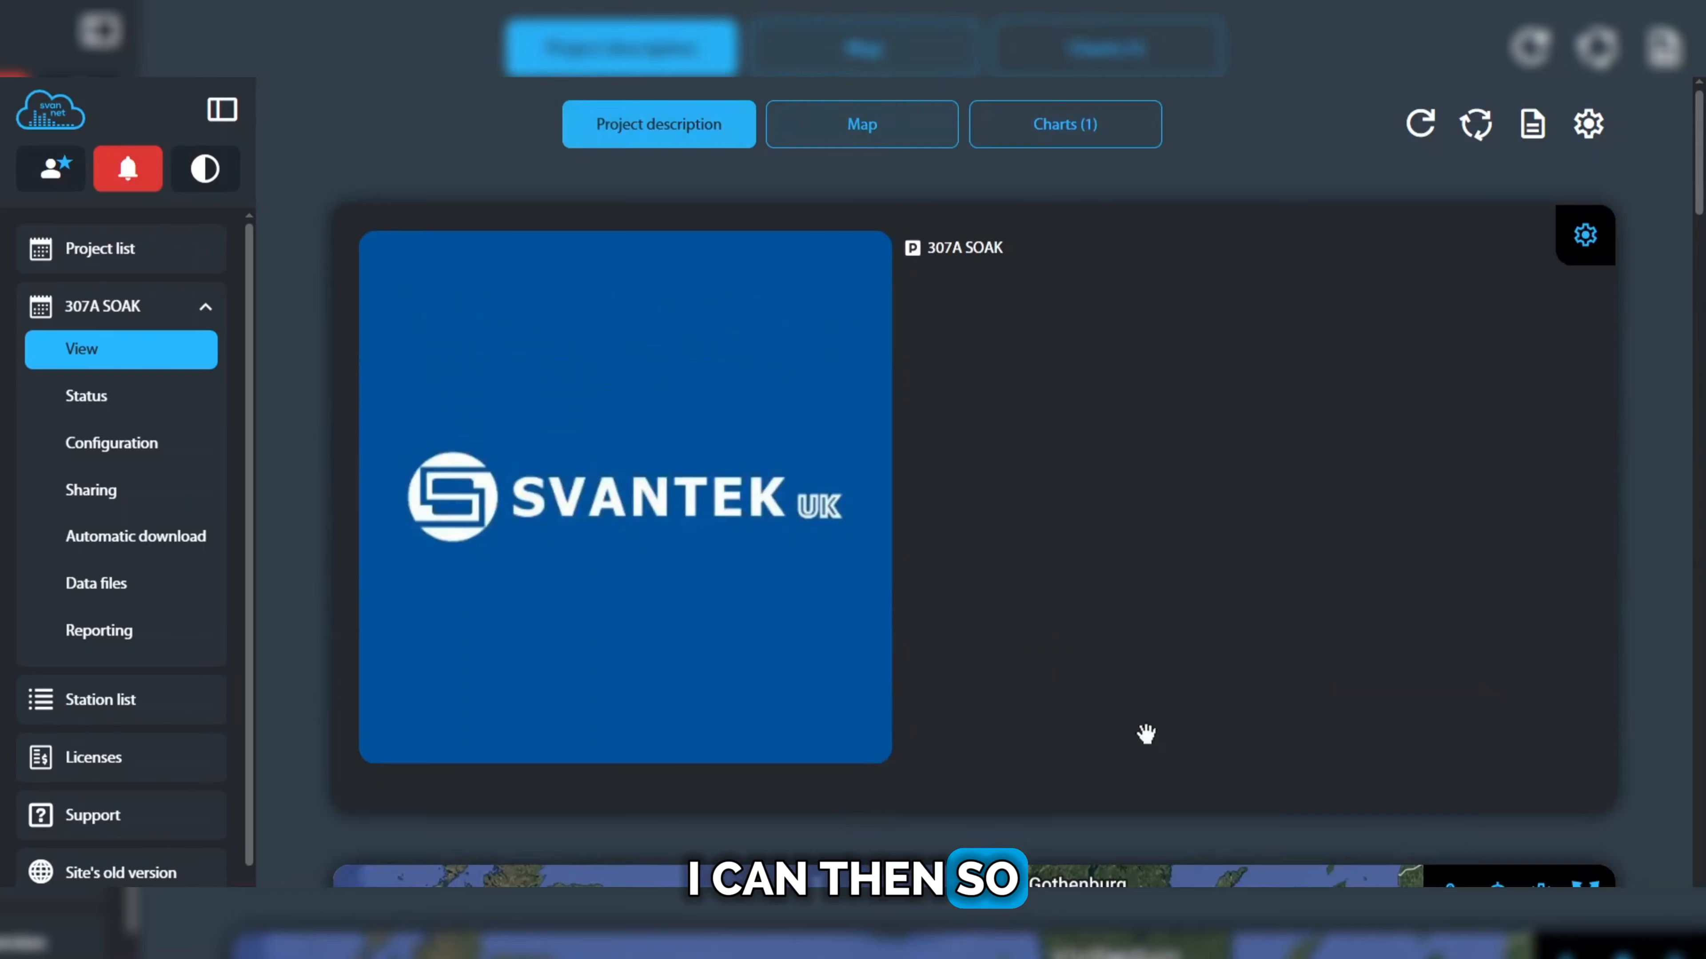
{"action": "scroll", "coordinate": [1142, 729], "scroll_direction": "down", "scroll_amount": 5}
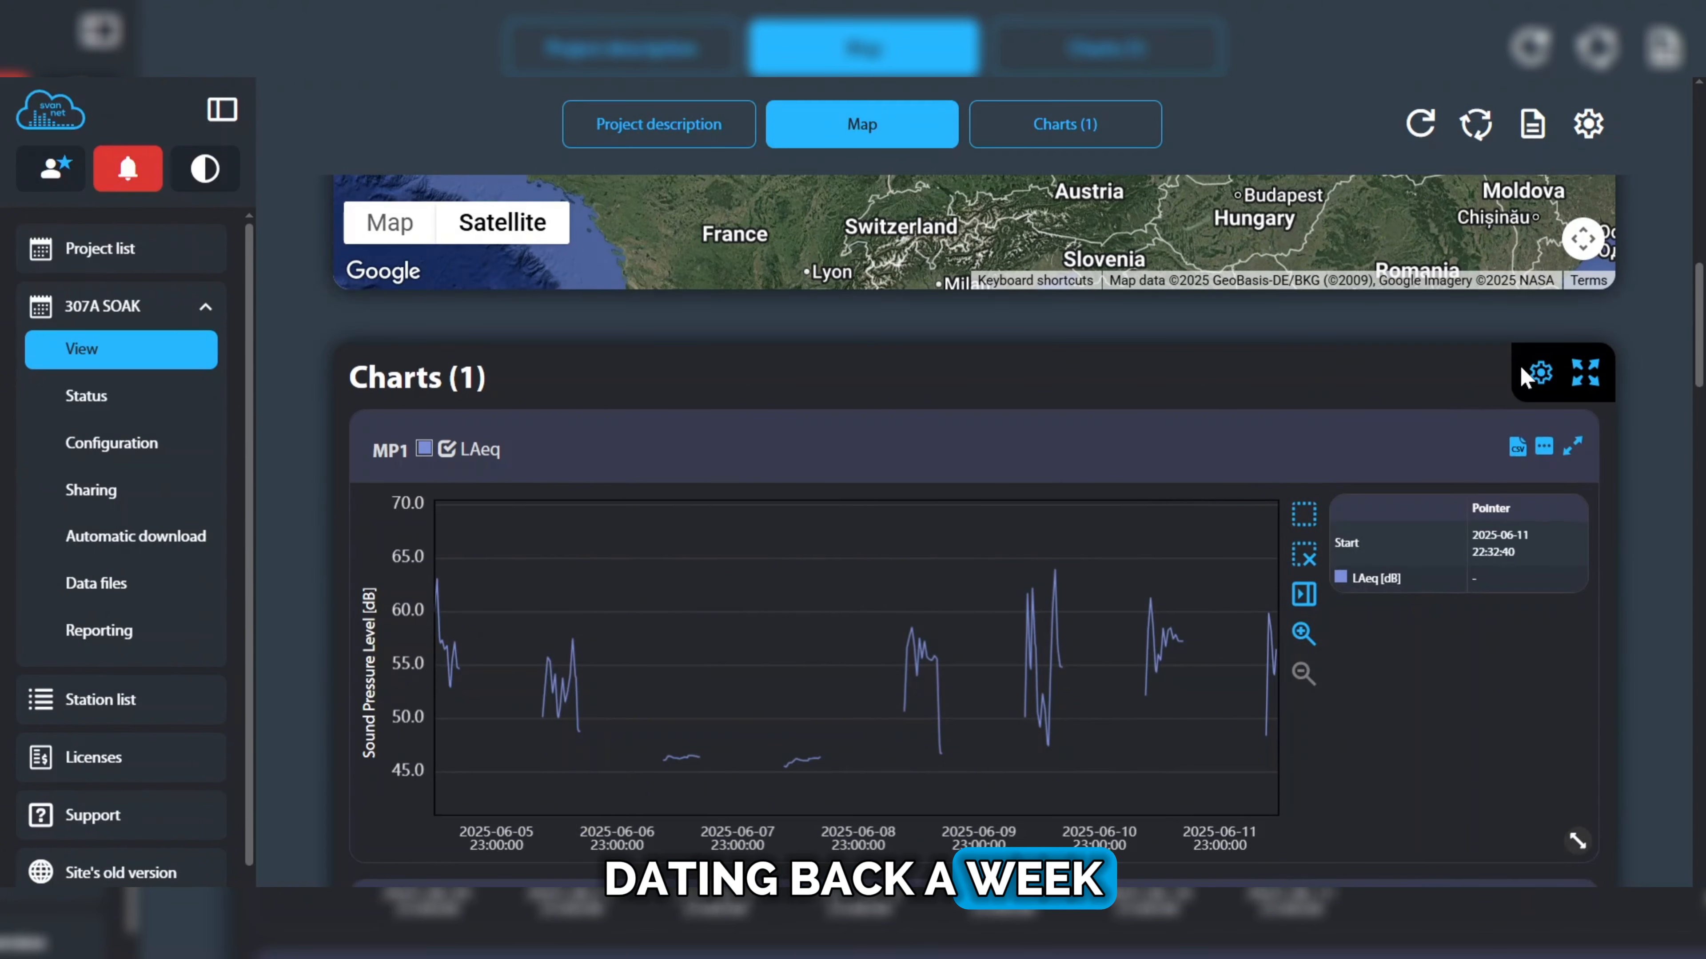
{"action": "left_click", "coordinate": [1539, 373]}
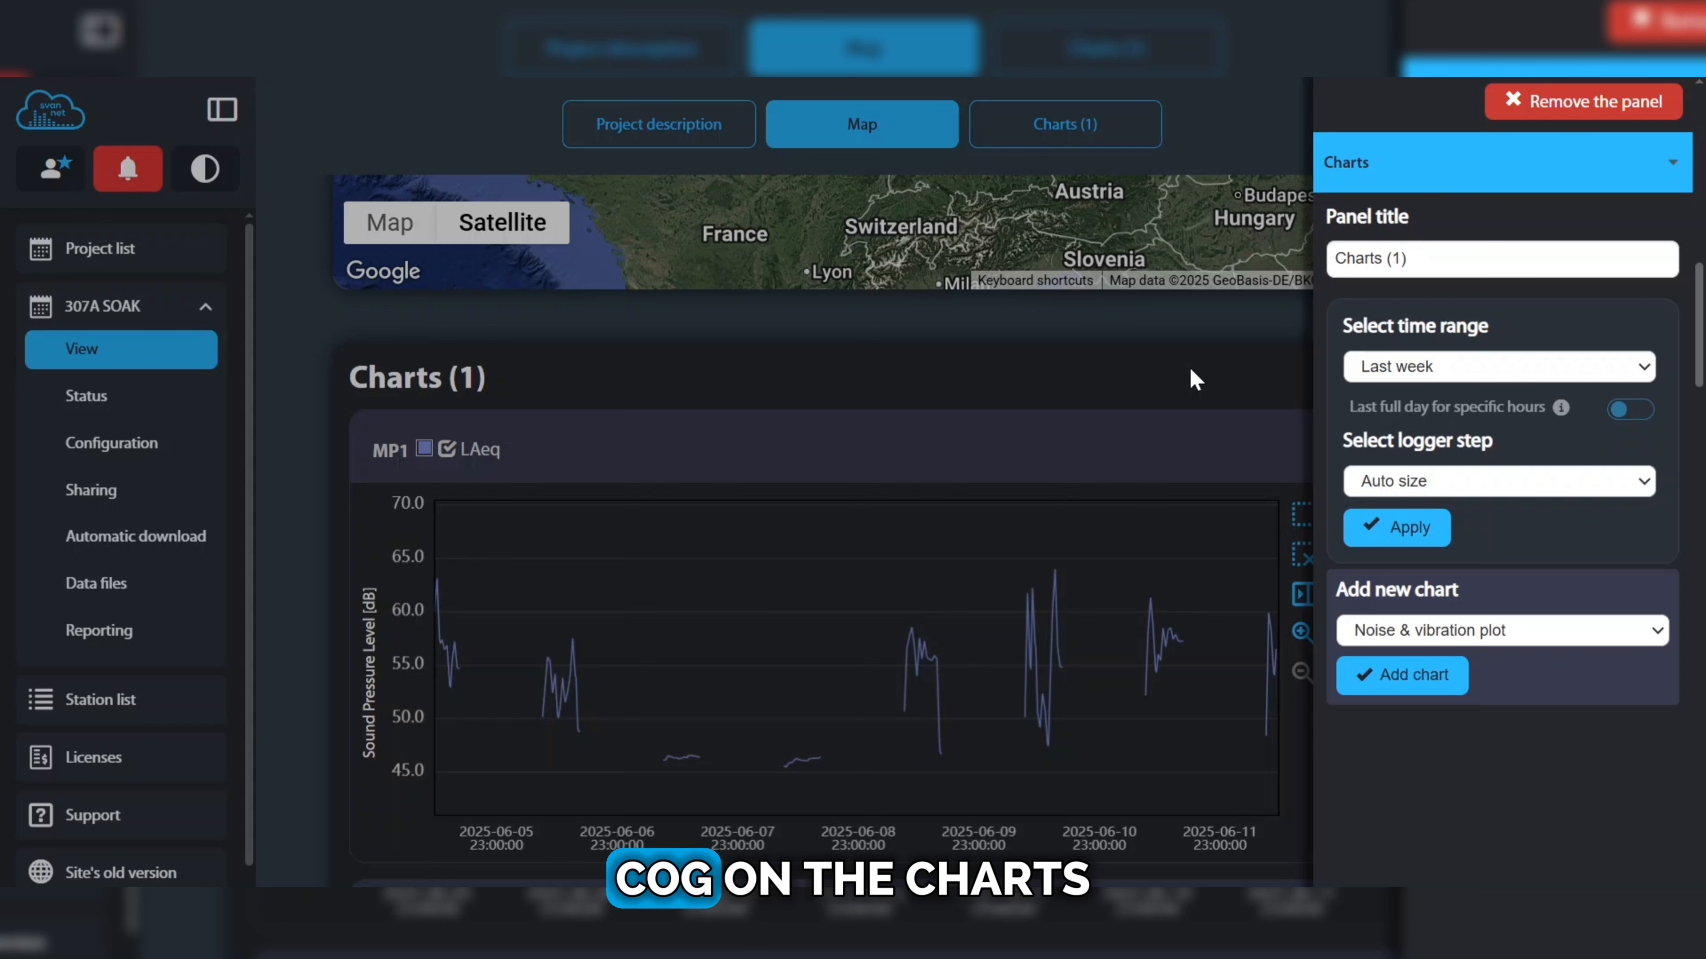
{"action": "left_click", "coordinate": [1186, 373]}
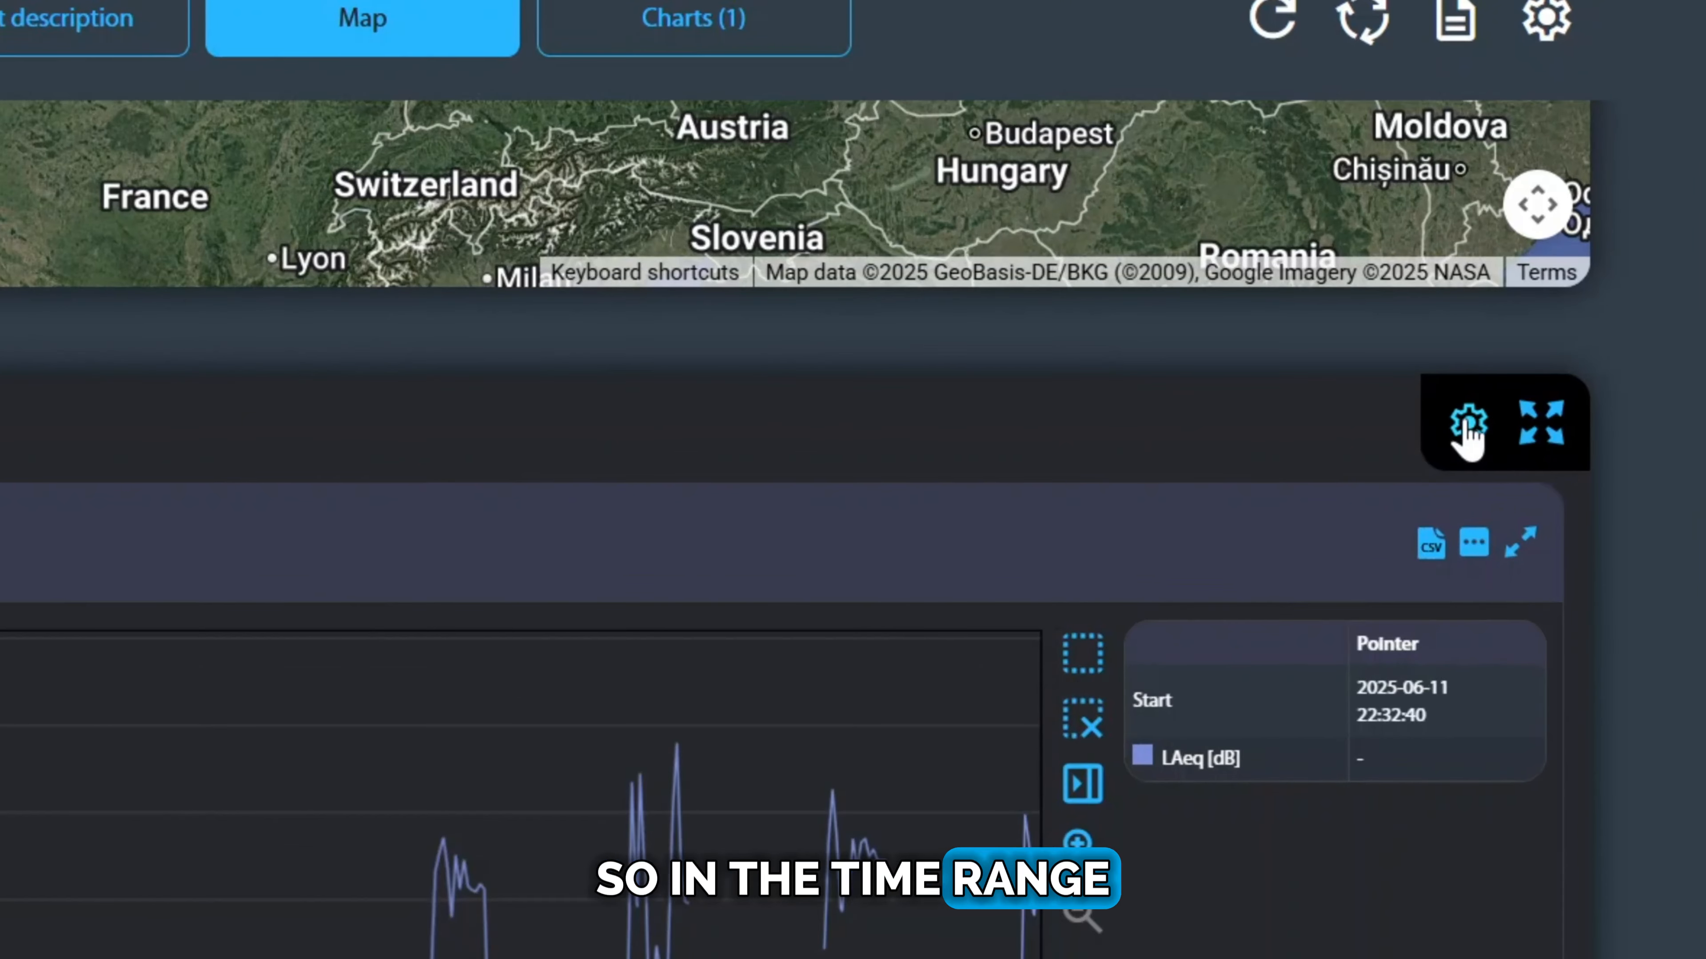
- In the Charts (1) panel settings, set the time range to Fixed period and the logger step to 15m
{"action": "left_click", "coordinate": [1468, 424]}
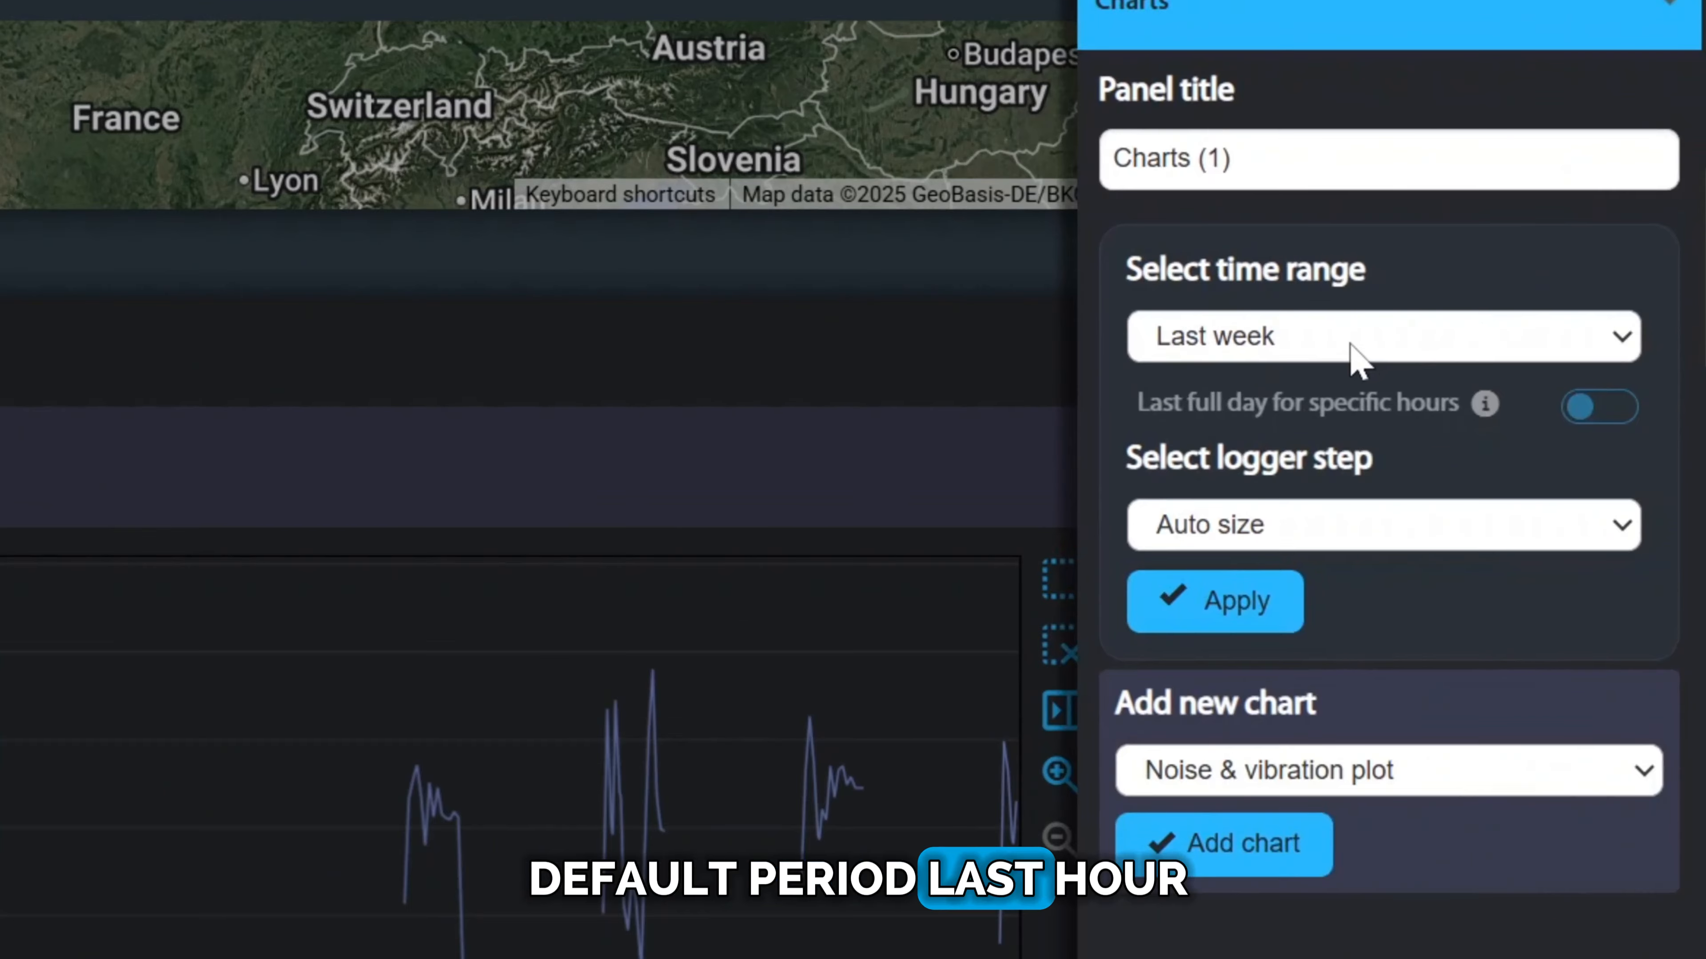
{"action": "left_click", "coordinate": [1482, 368]}
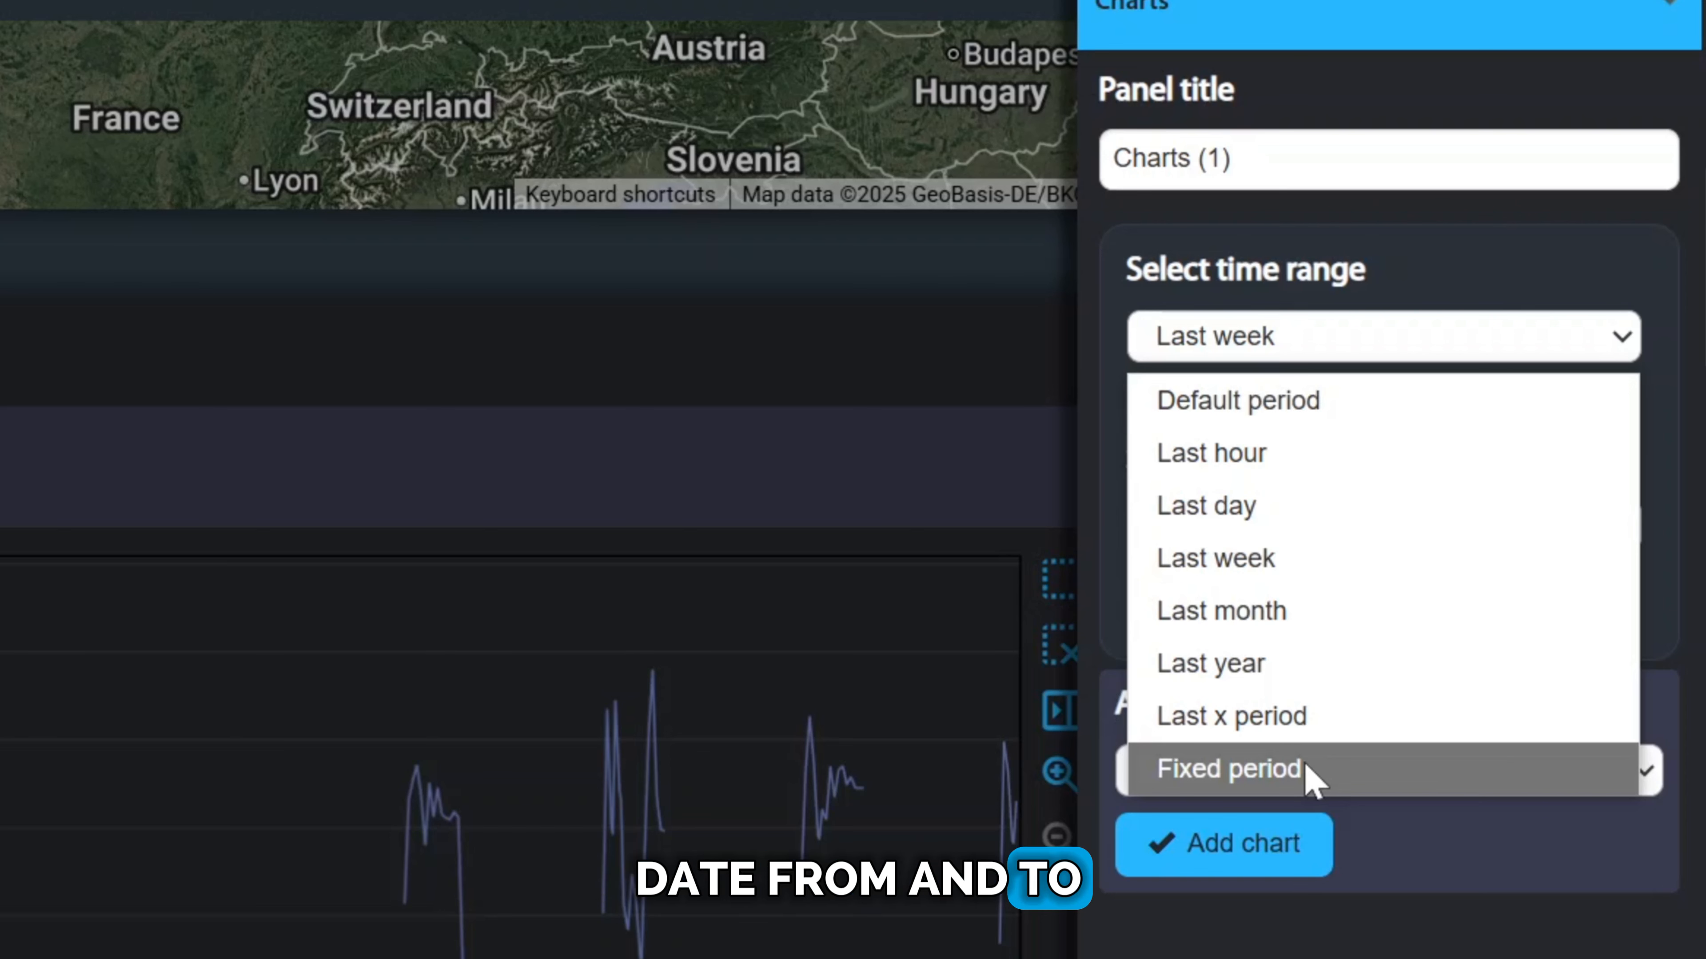
{"action": "left_click", "coordinate": [1276, 768]}
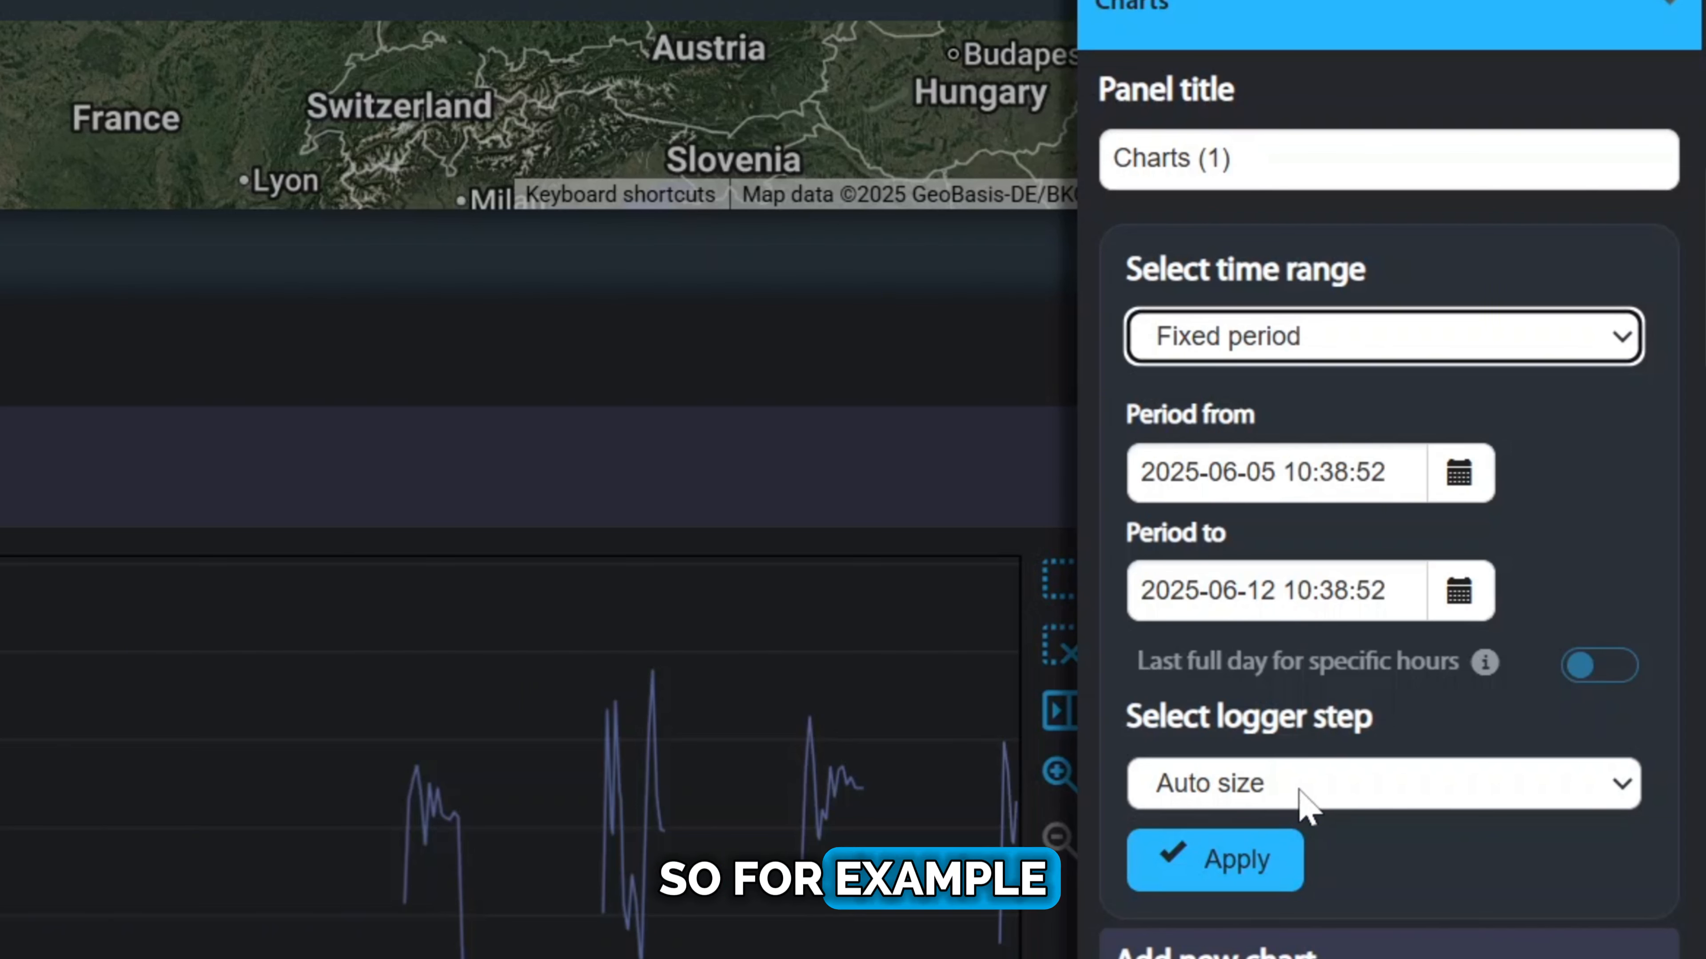
{"action": "left_click", "coordinate": [1306, 805]}
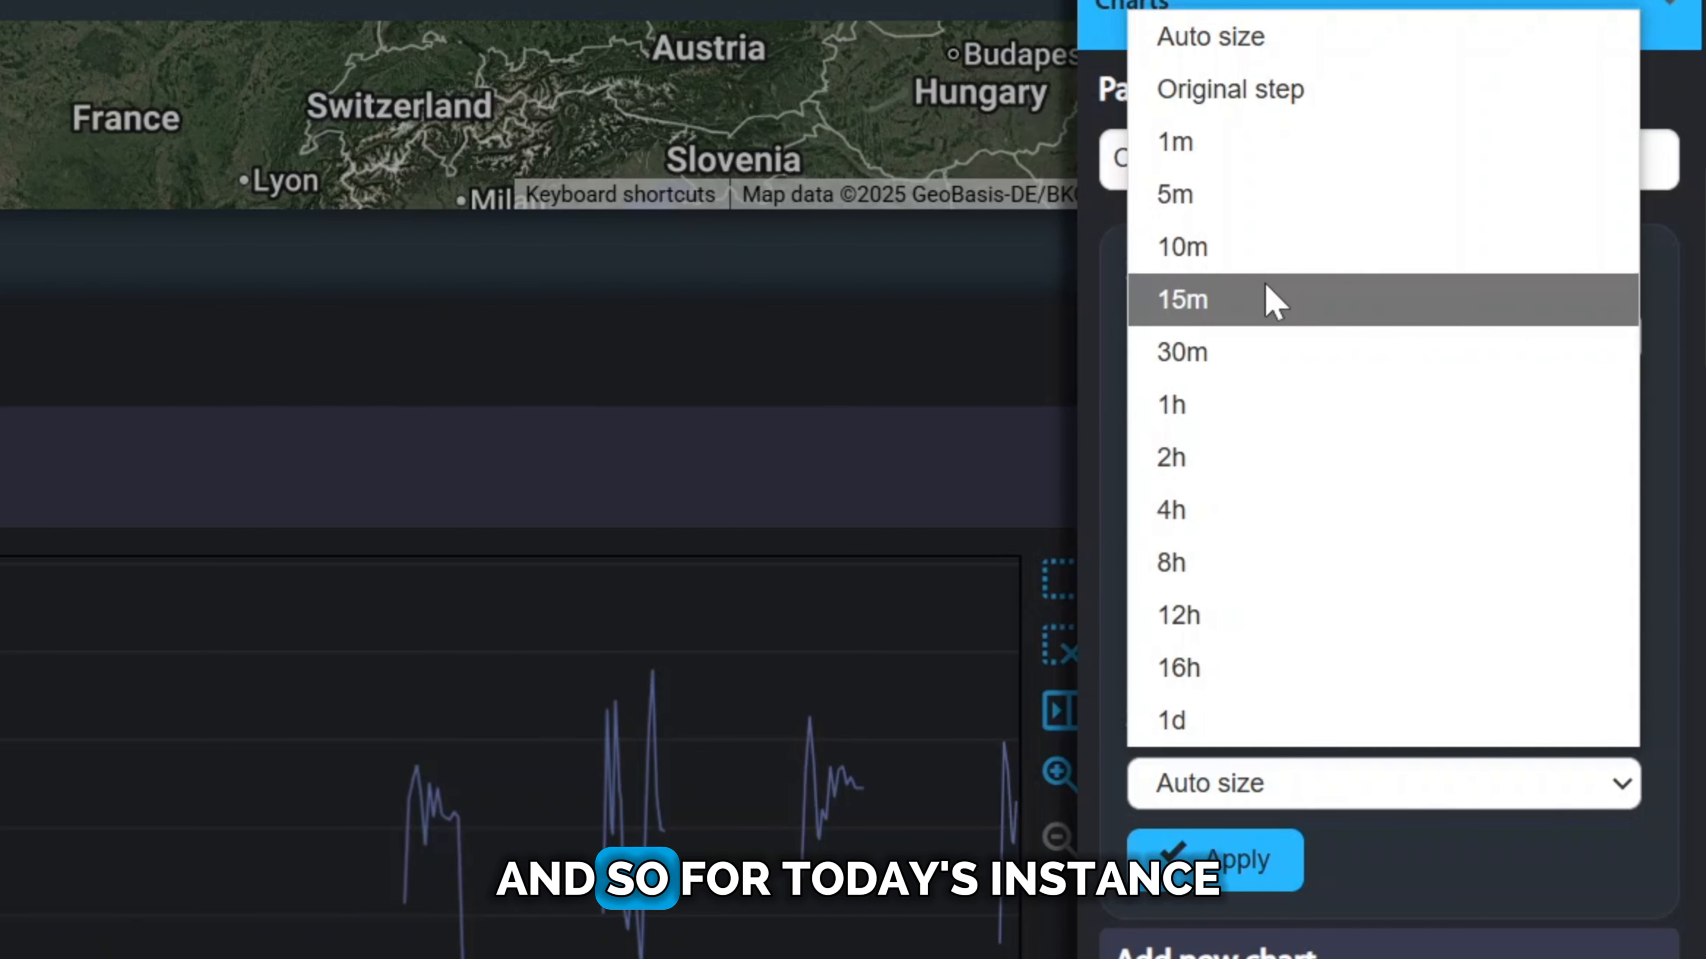
{"action": "left_click", "coordinate": [1274, 299]}
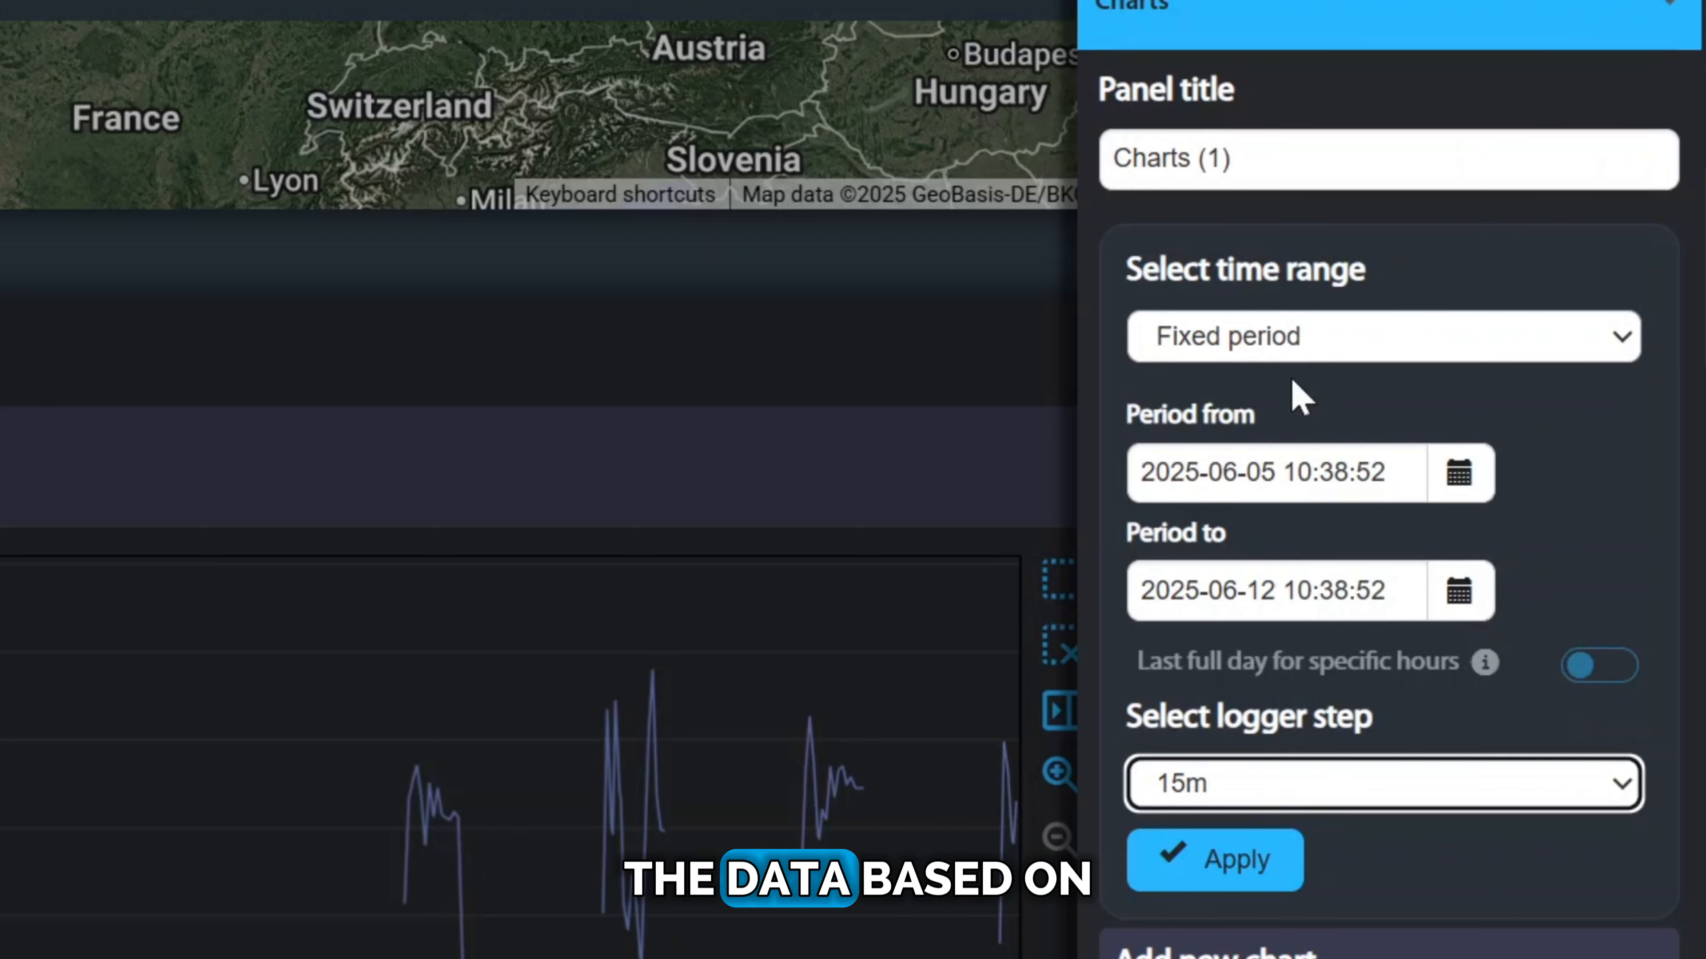
- Set the Charts (1) time range to Last week, apply the panel settings and close them
{"action": "left_click", "coordinate": [1316, 343]}
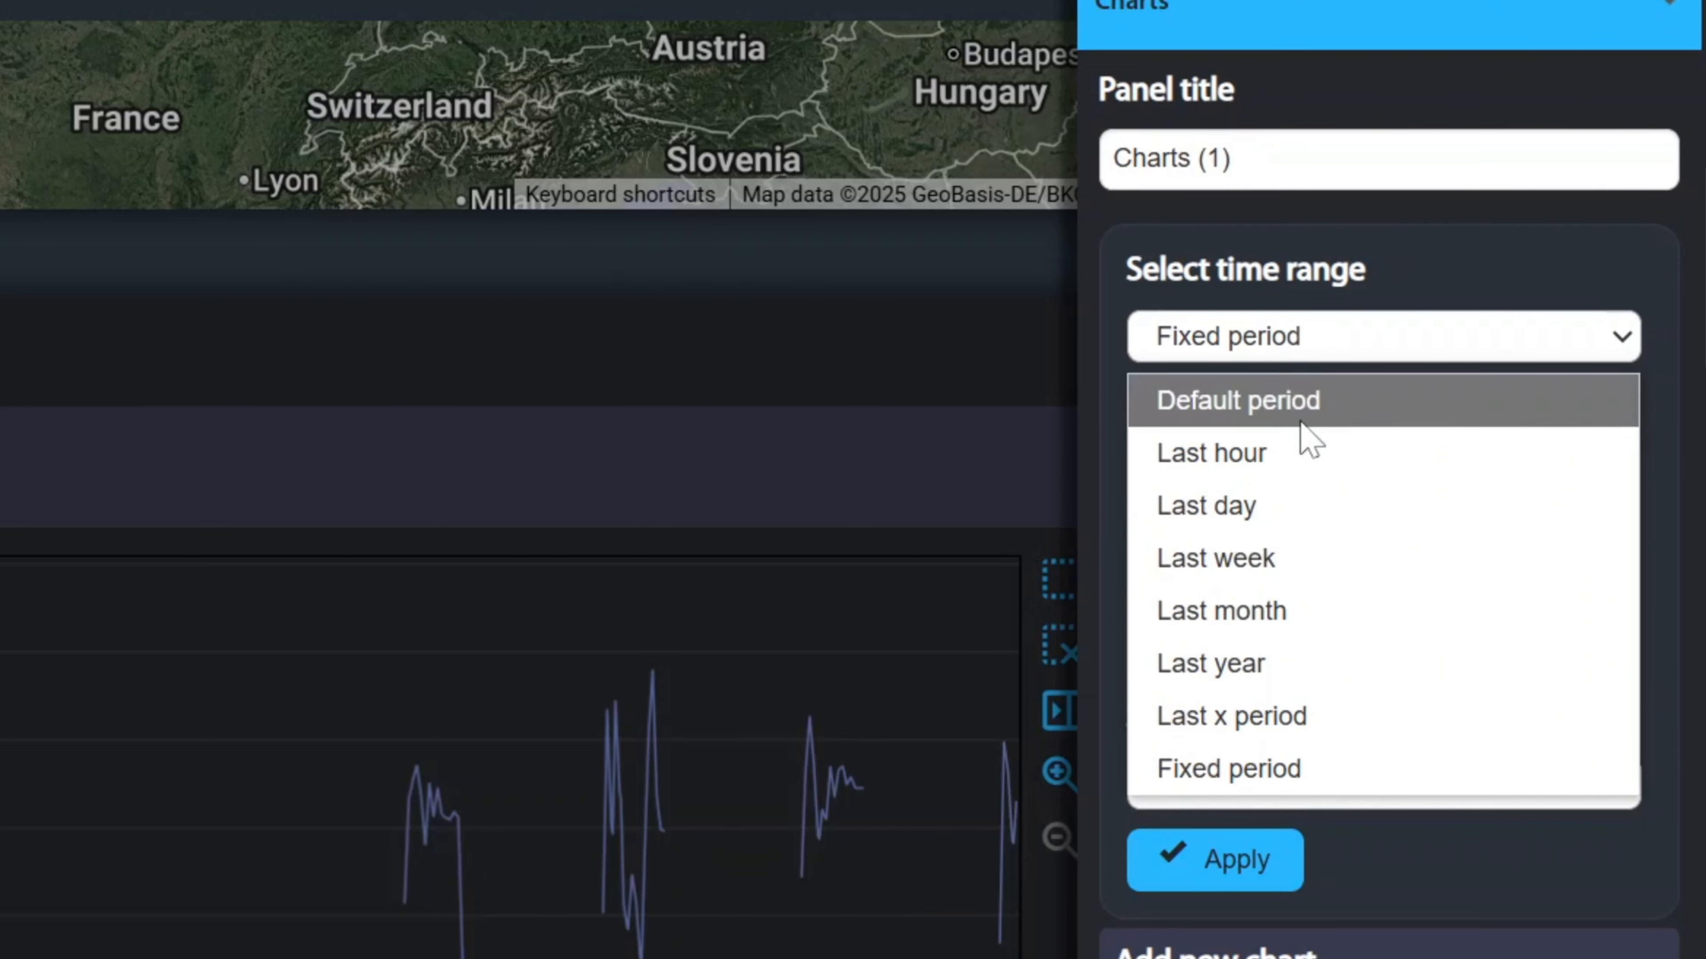
{"action": "left_click", "coordinate": [1279, 557]}
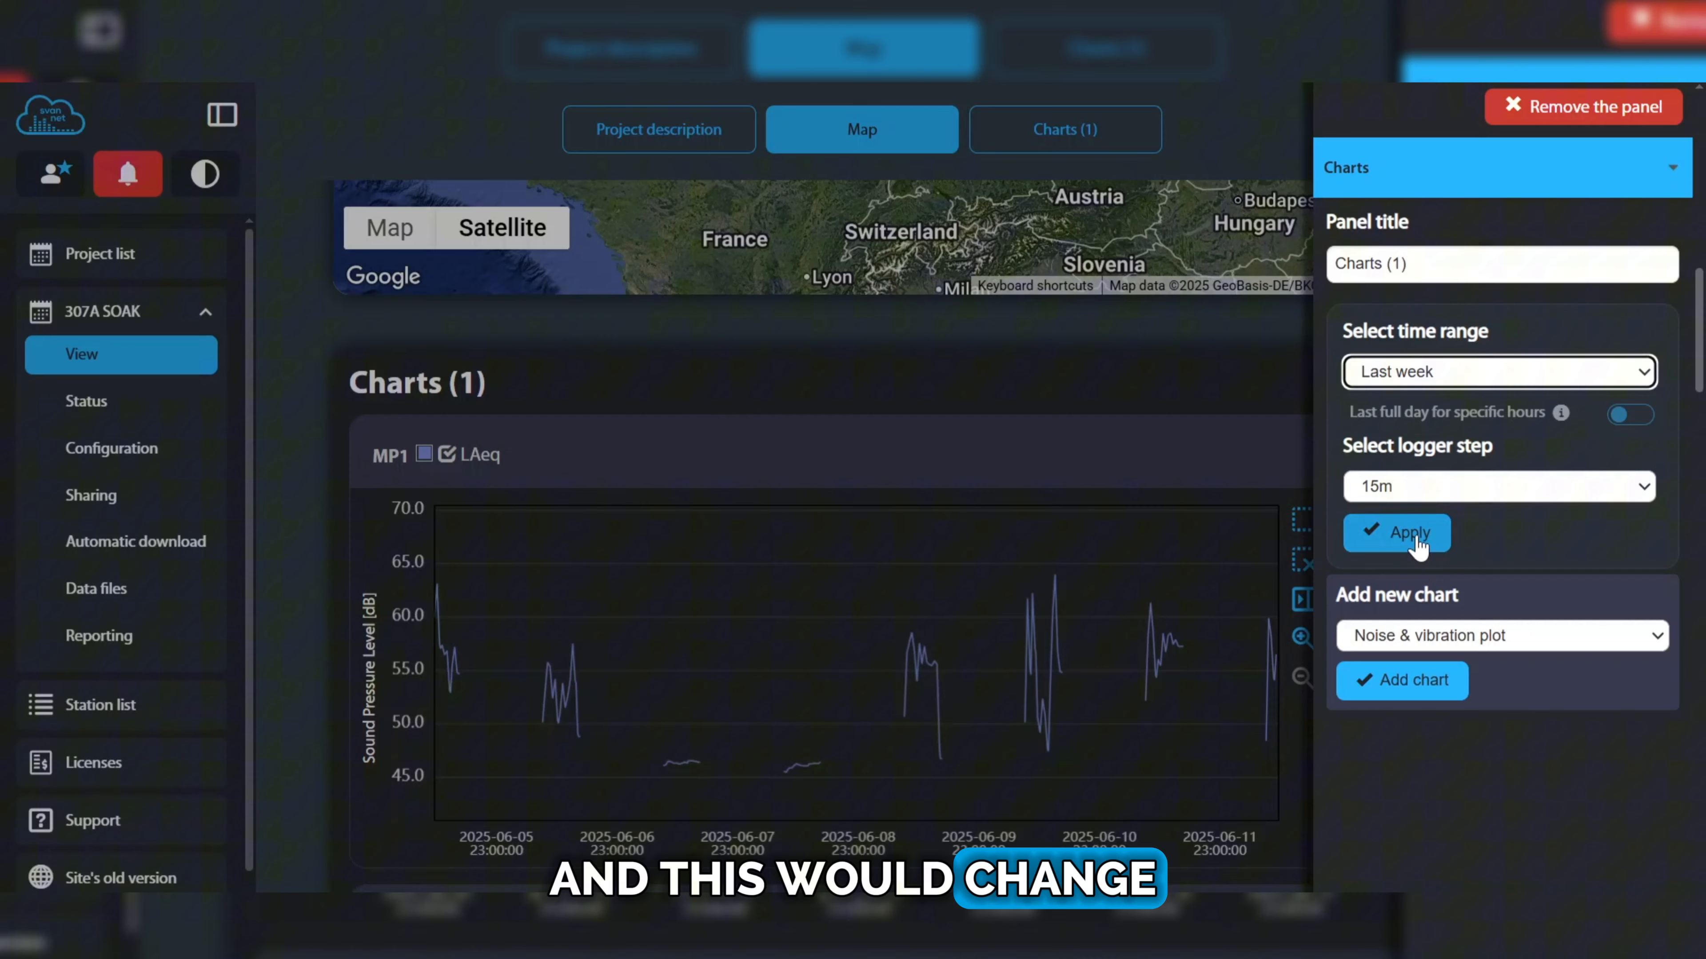
{"action": "left_click", "coordinate": [1248, 620]}
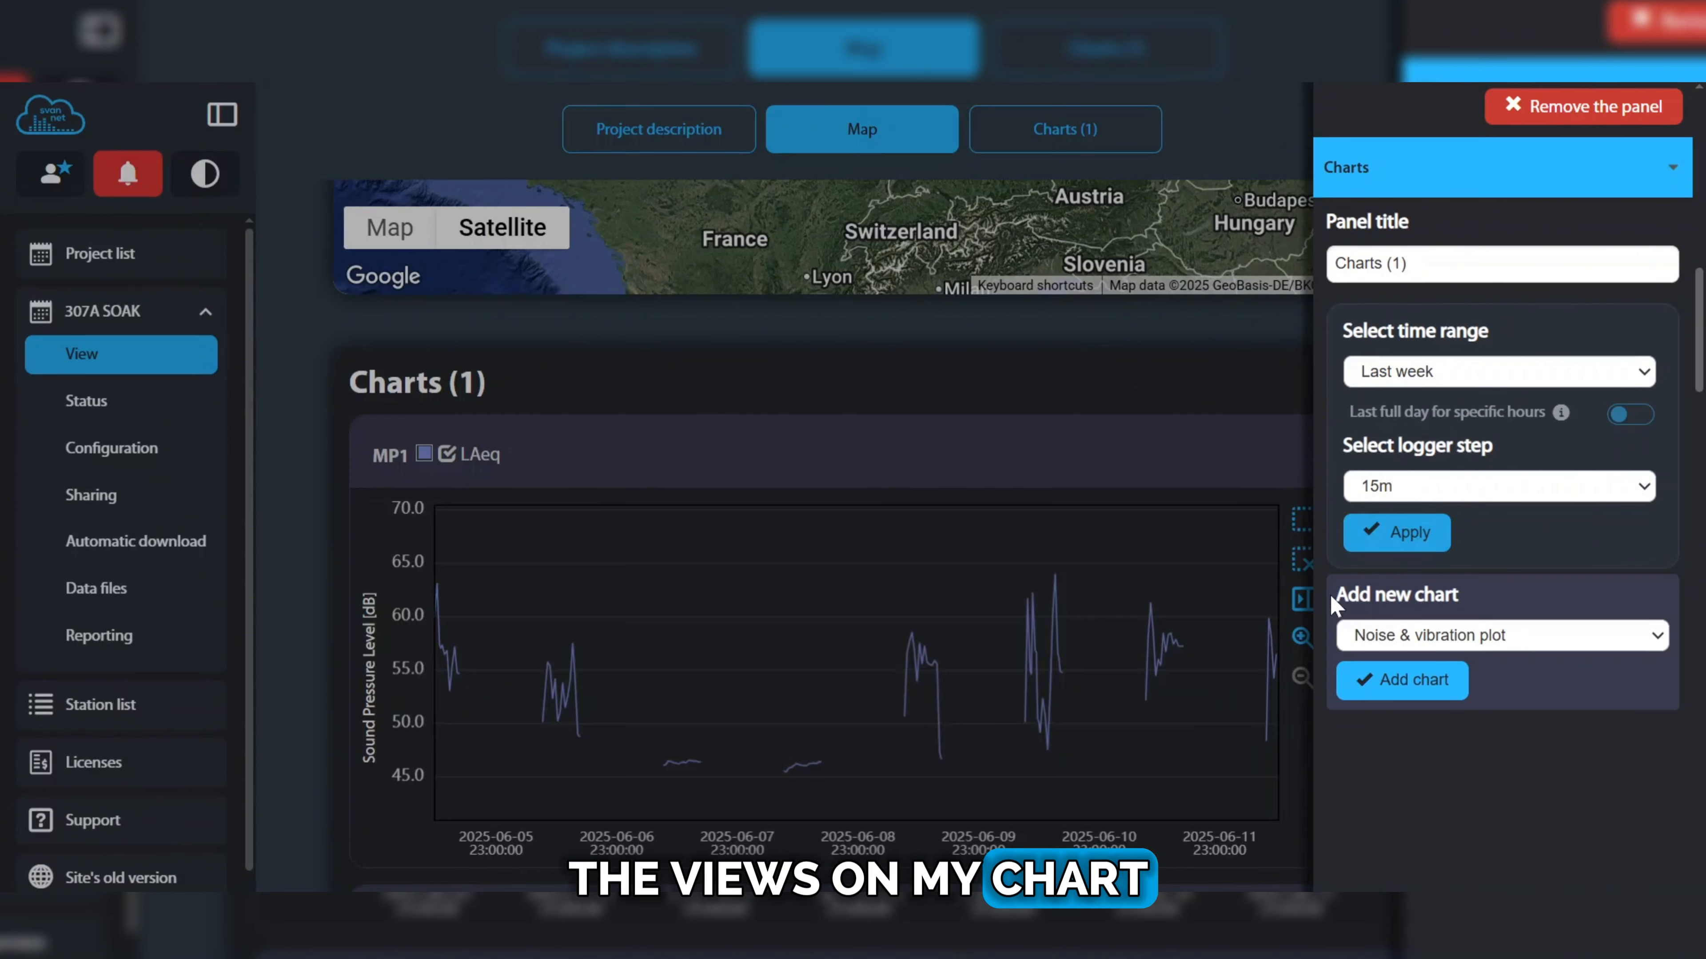
{"action": "left_click", "coordinate": [485, 520]}
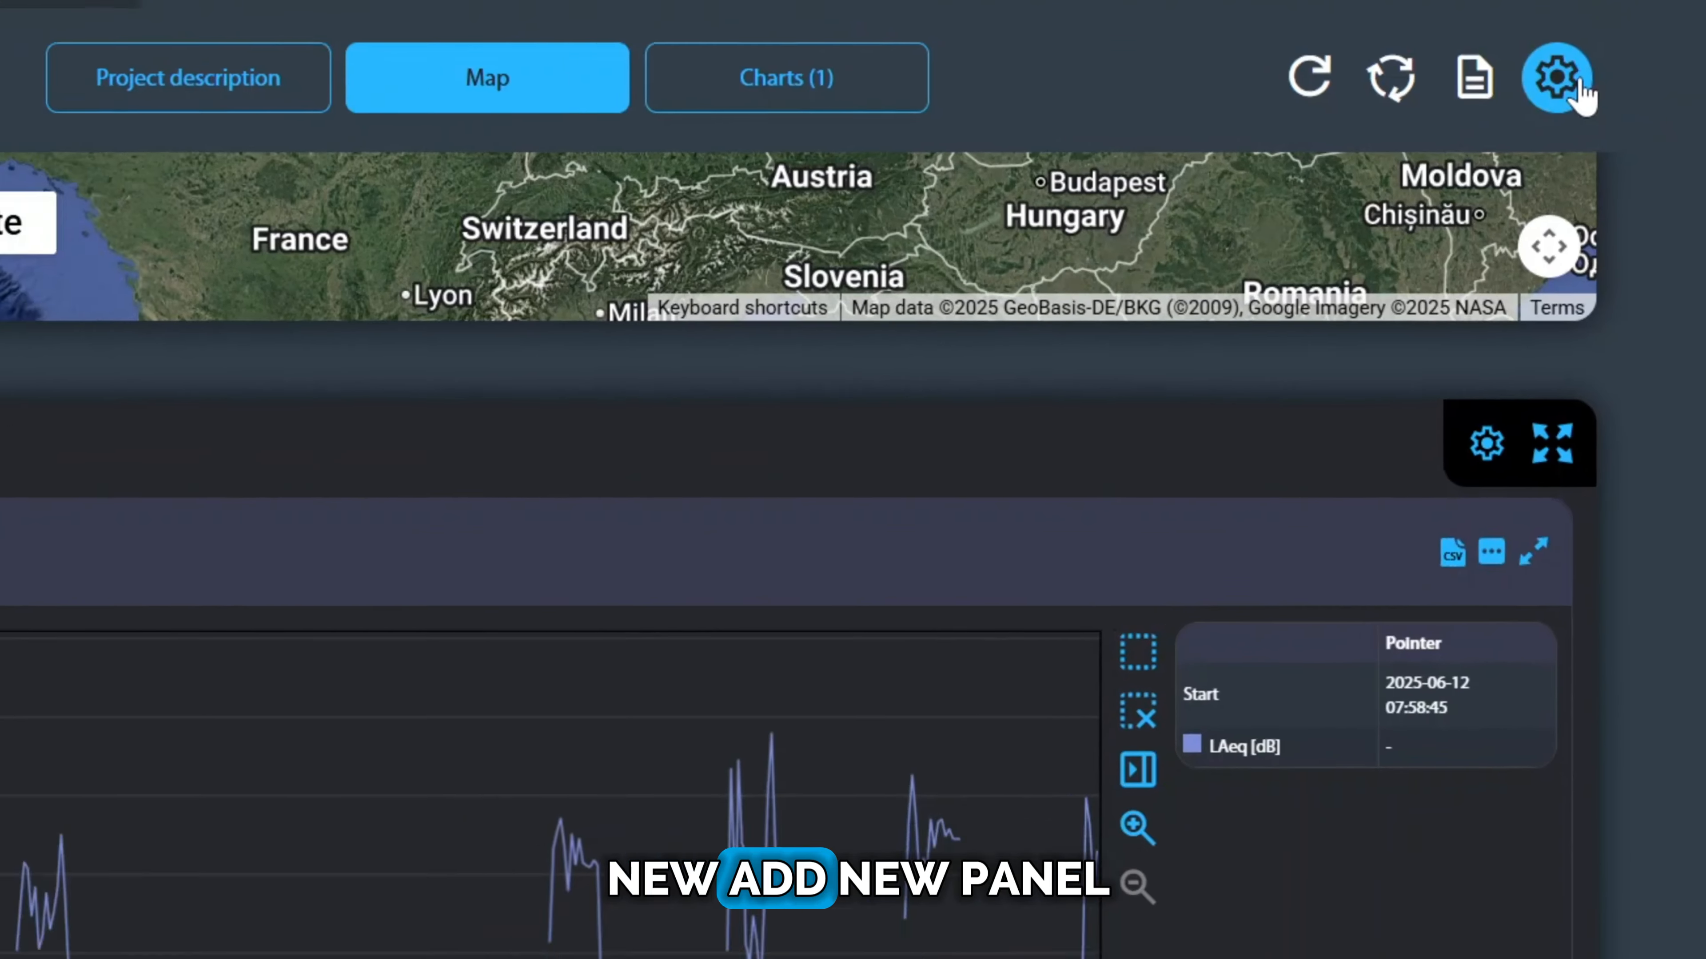
- Add a new panel of type Events, titled Events, to the project view
{"action": "left_click", "coordinate": [1592, 127]}
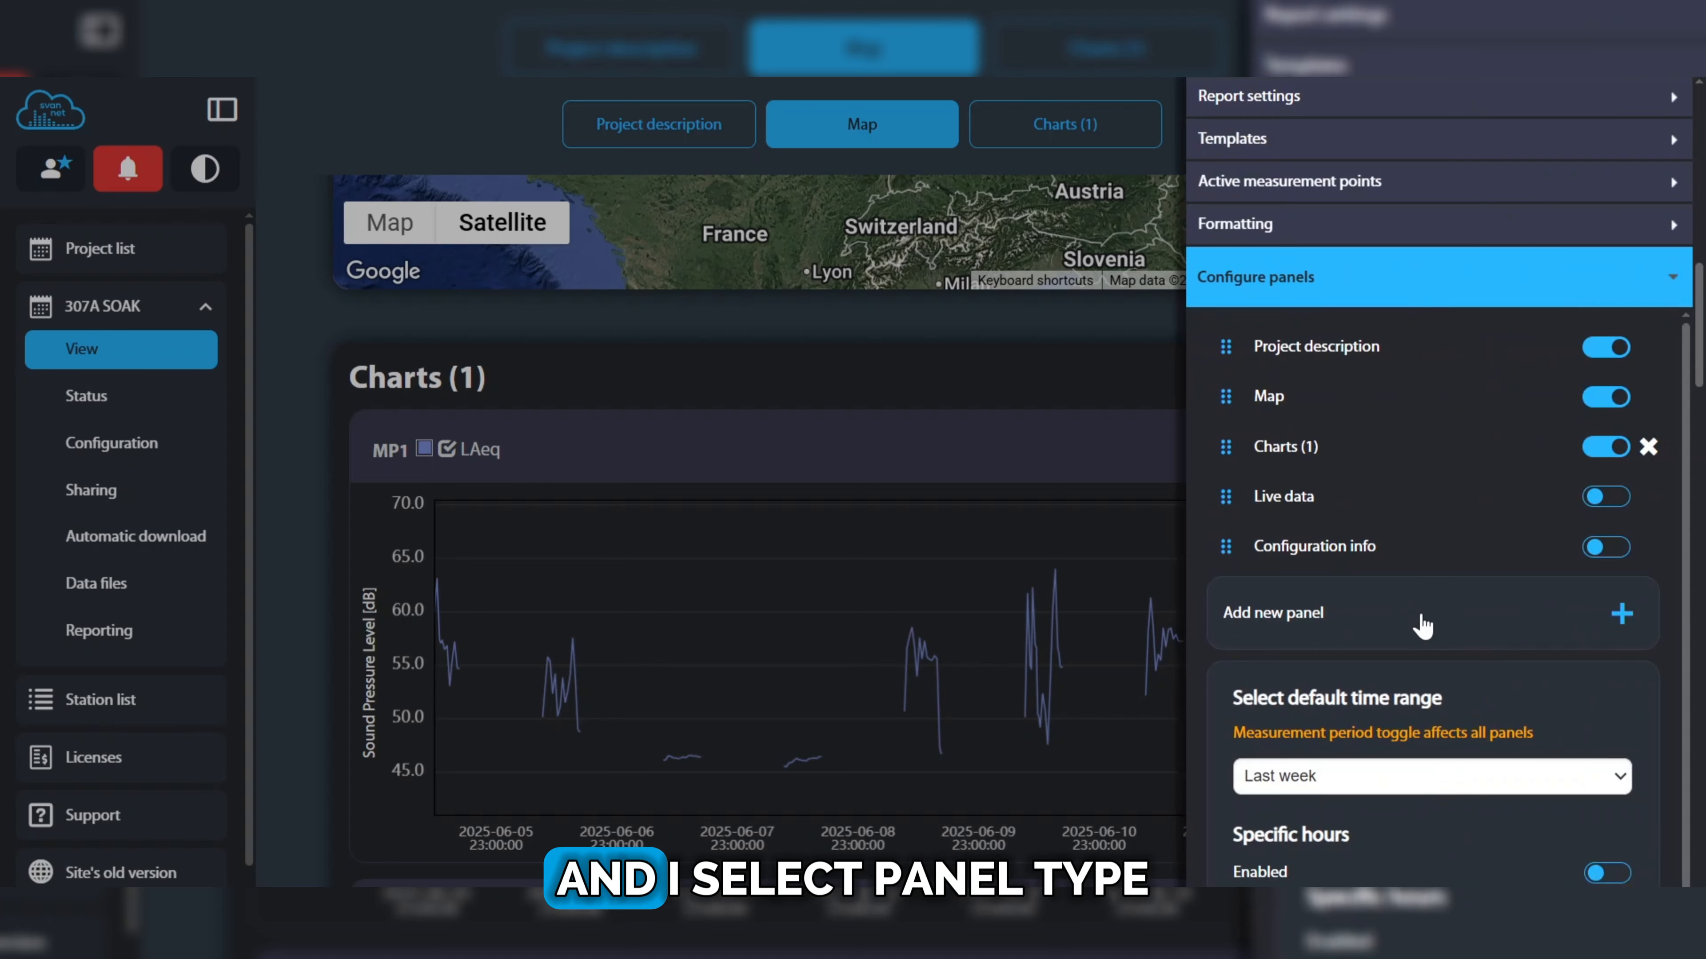
{"action": "left_click", "coordinate": [1422, 628]}
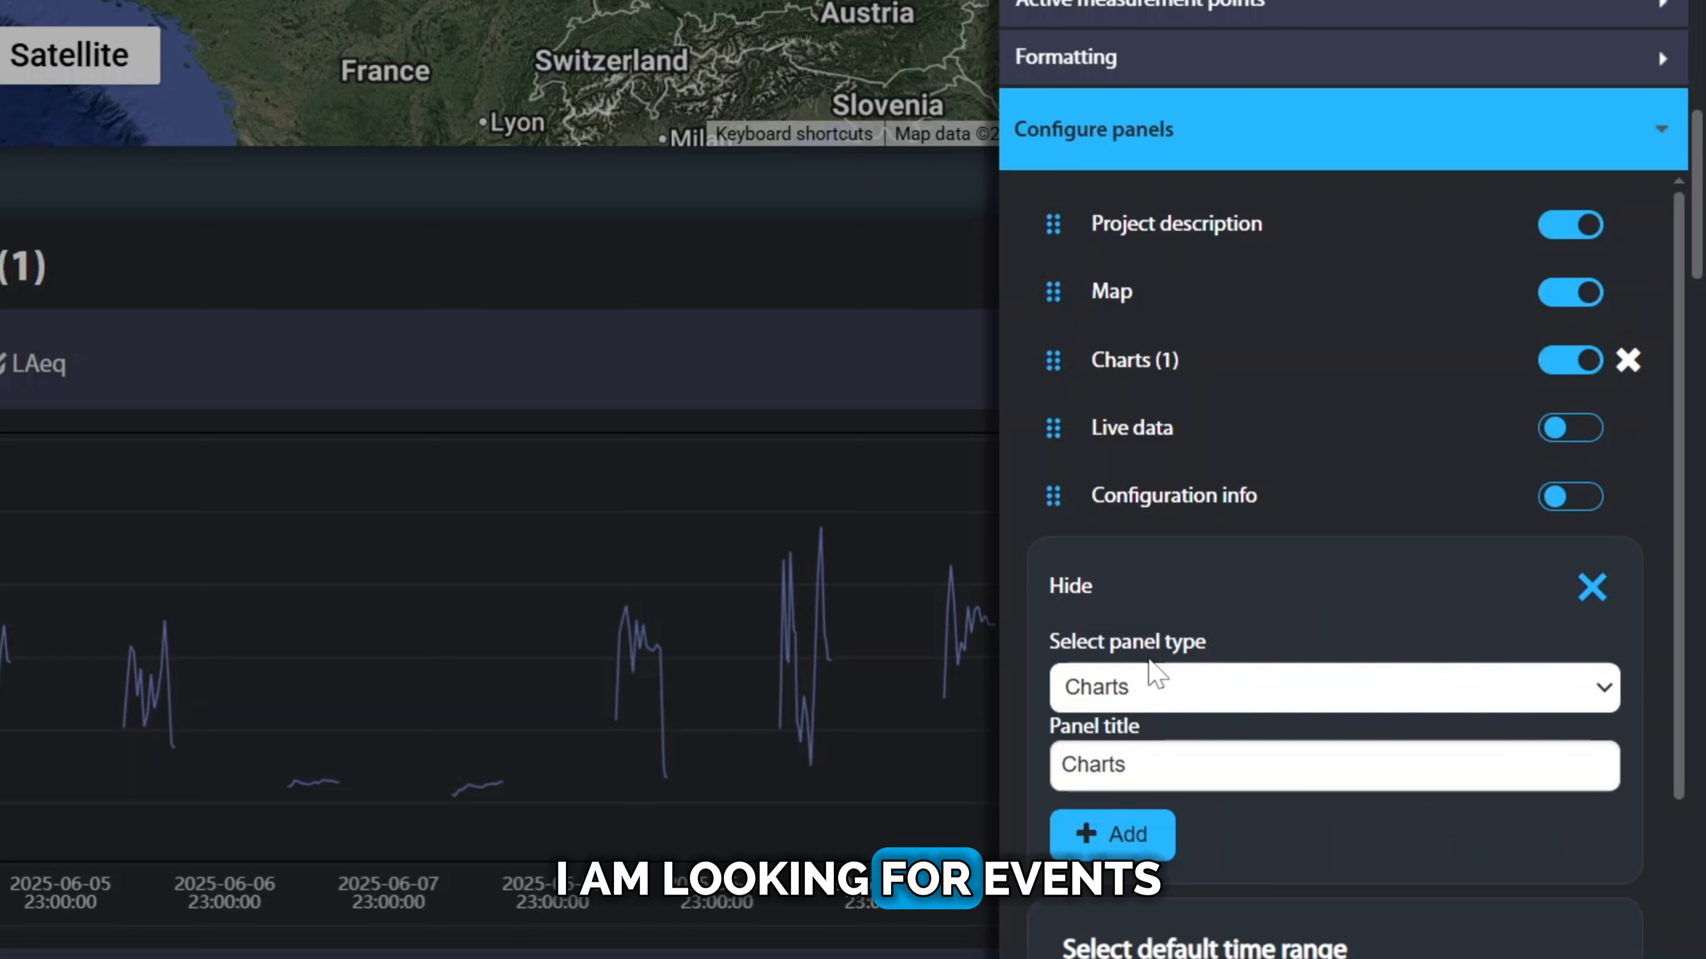
{"action": "left_click", "coordinate": [1229, 692]}
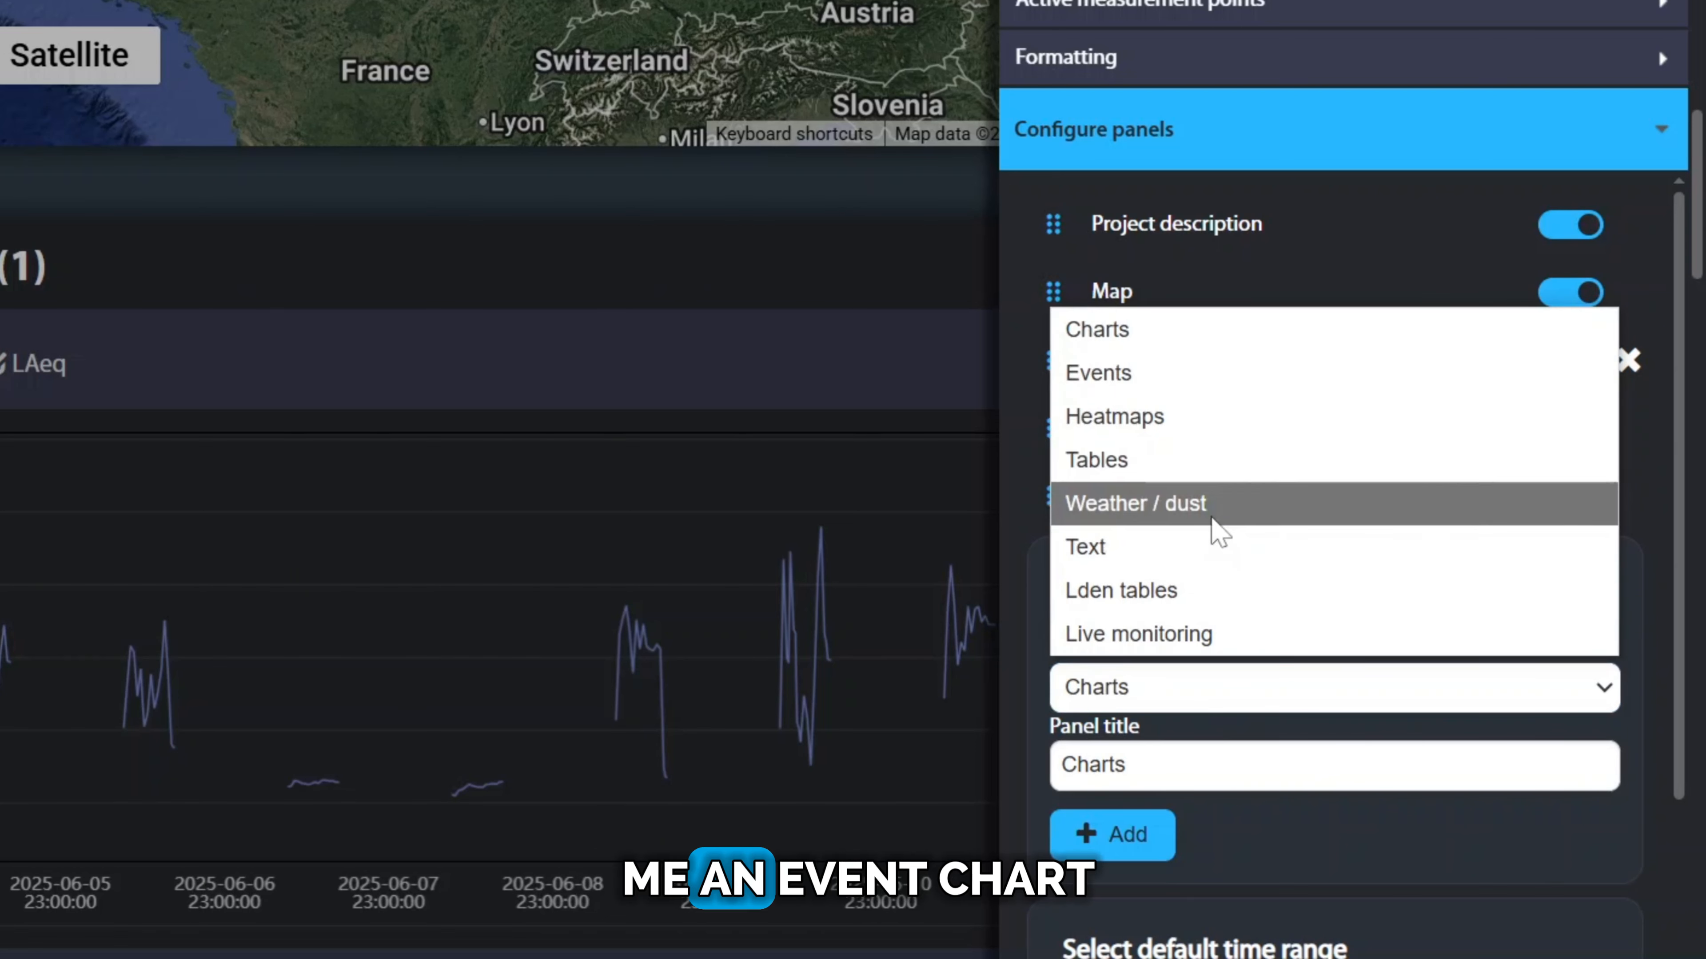
{"action": "left_click", "coordinate": [1170, 373]}
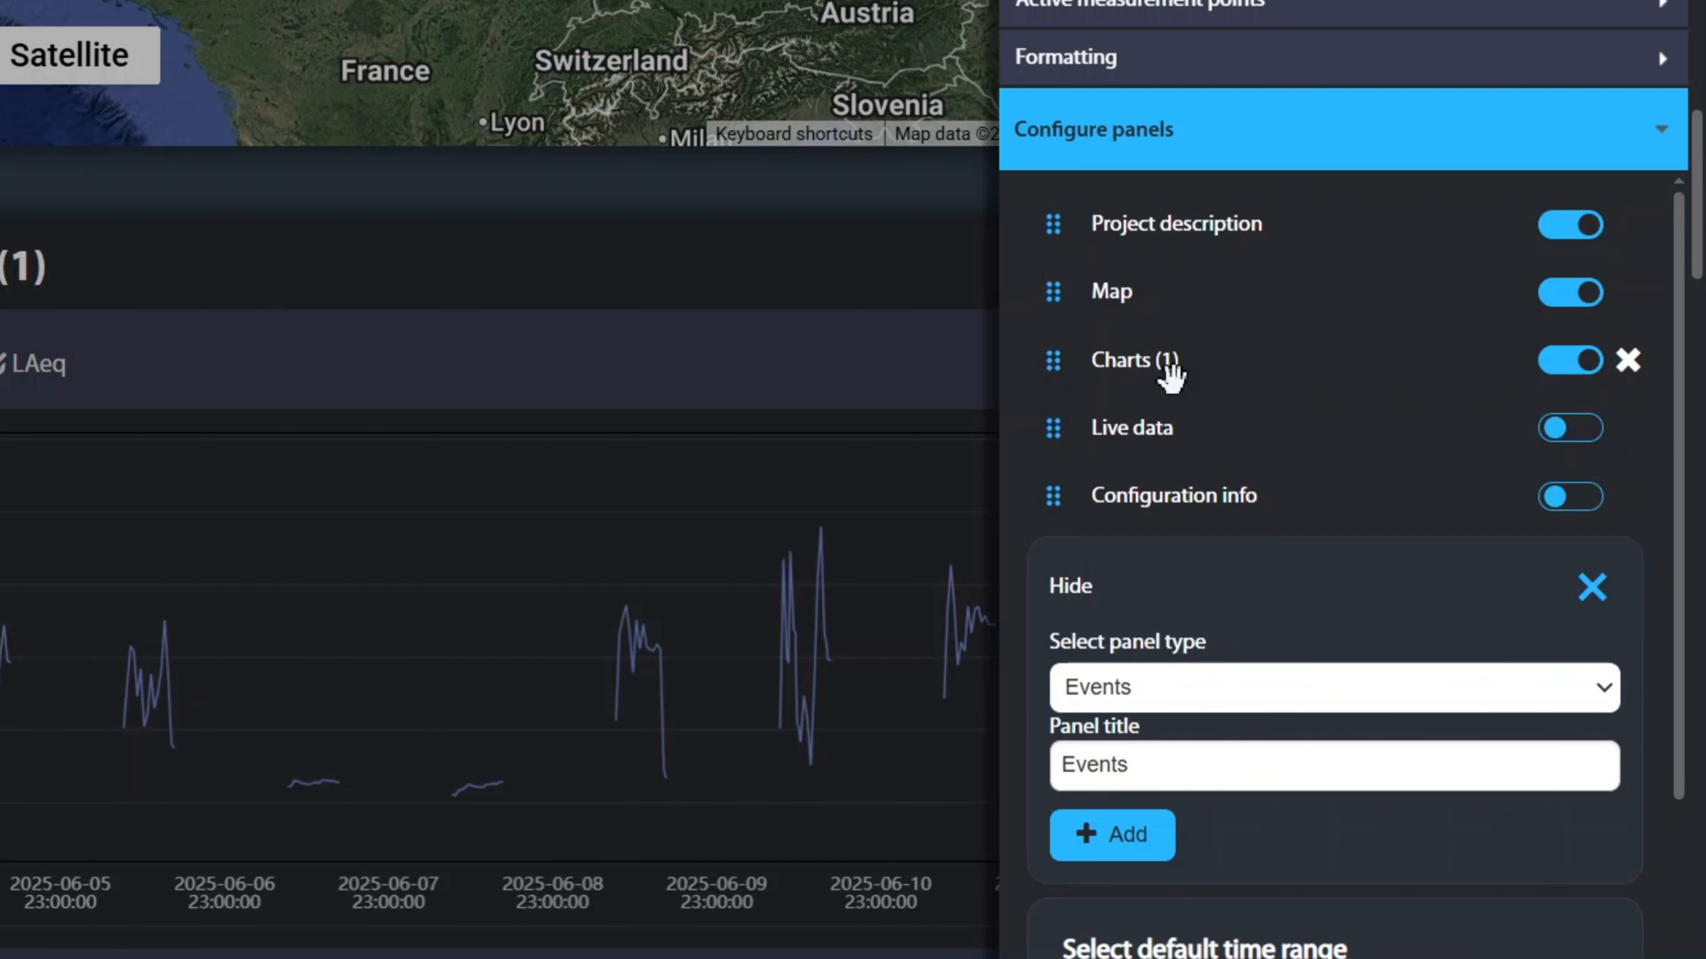
{"action": "left_click", "coordinate": [1142, 847]}
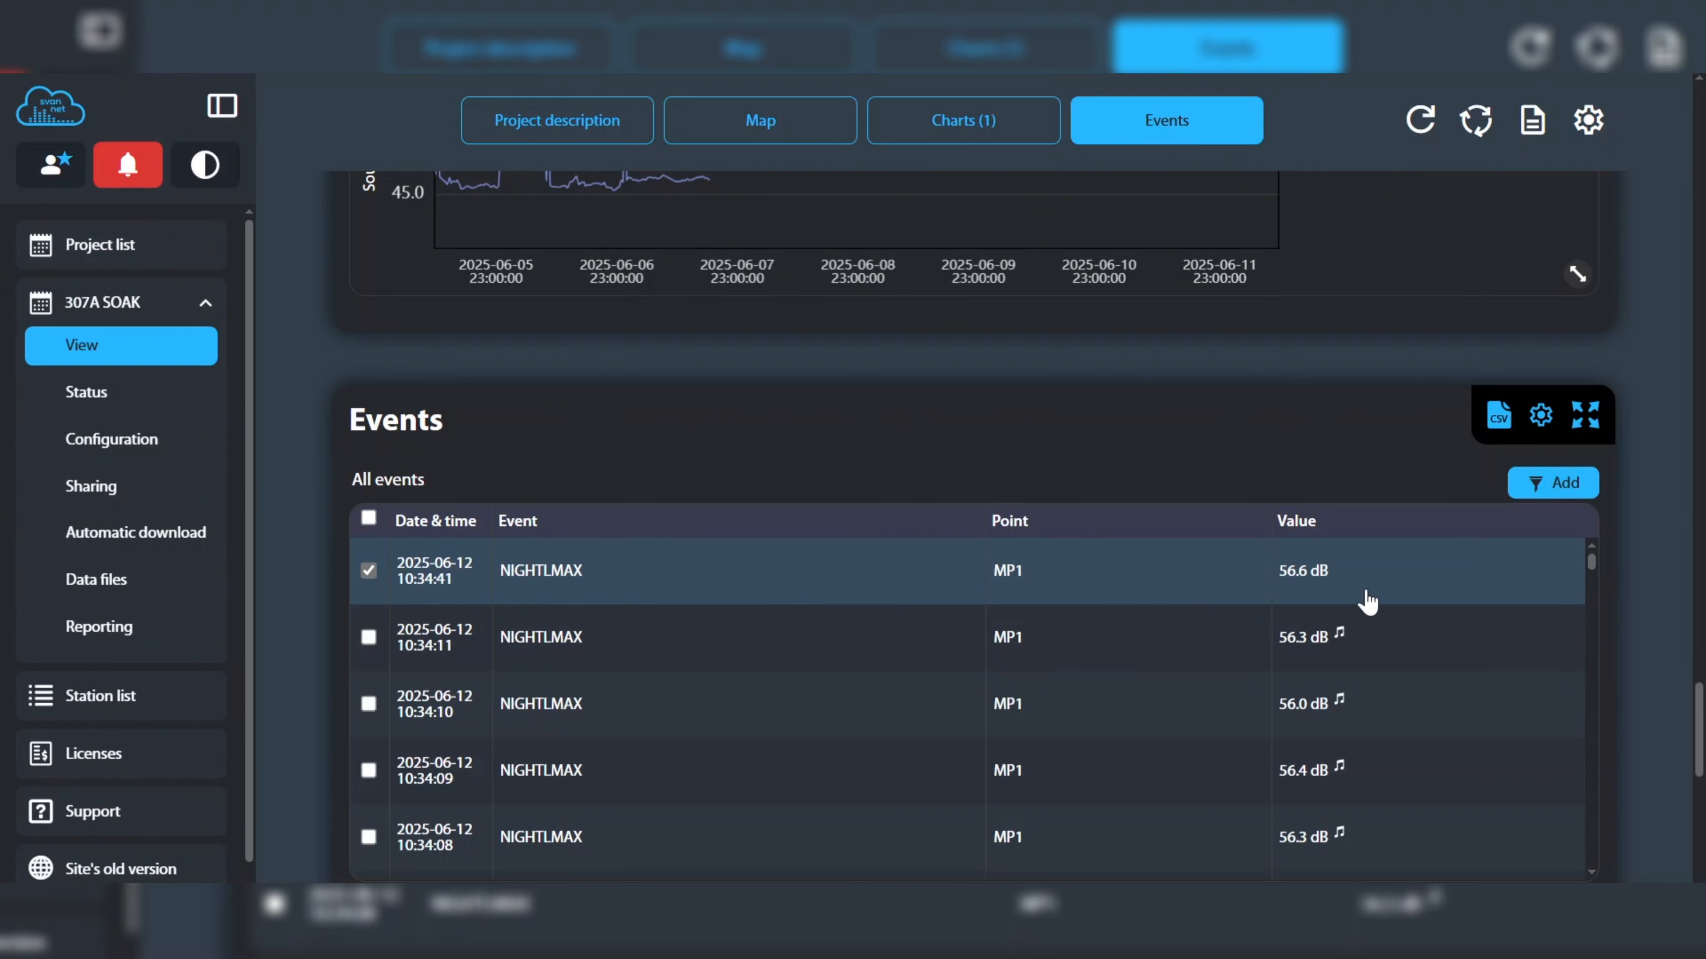
{"action": "scroll", "coordinate": [1365, 591], "scroll_direction": "down", "scroll_amount": 3}
{"action": "scroll", "coordinate": [1357, 588], "scroll_direction": "up", "scroll_amount": 3}
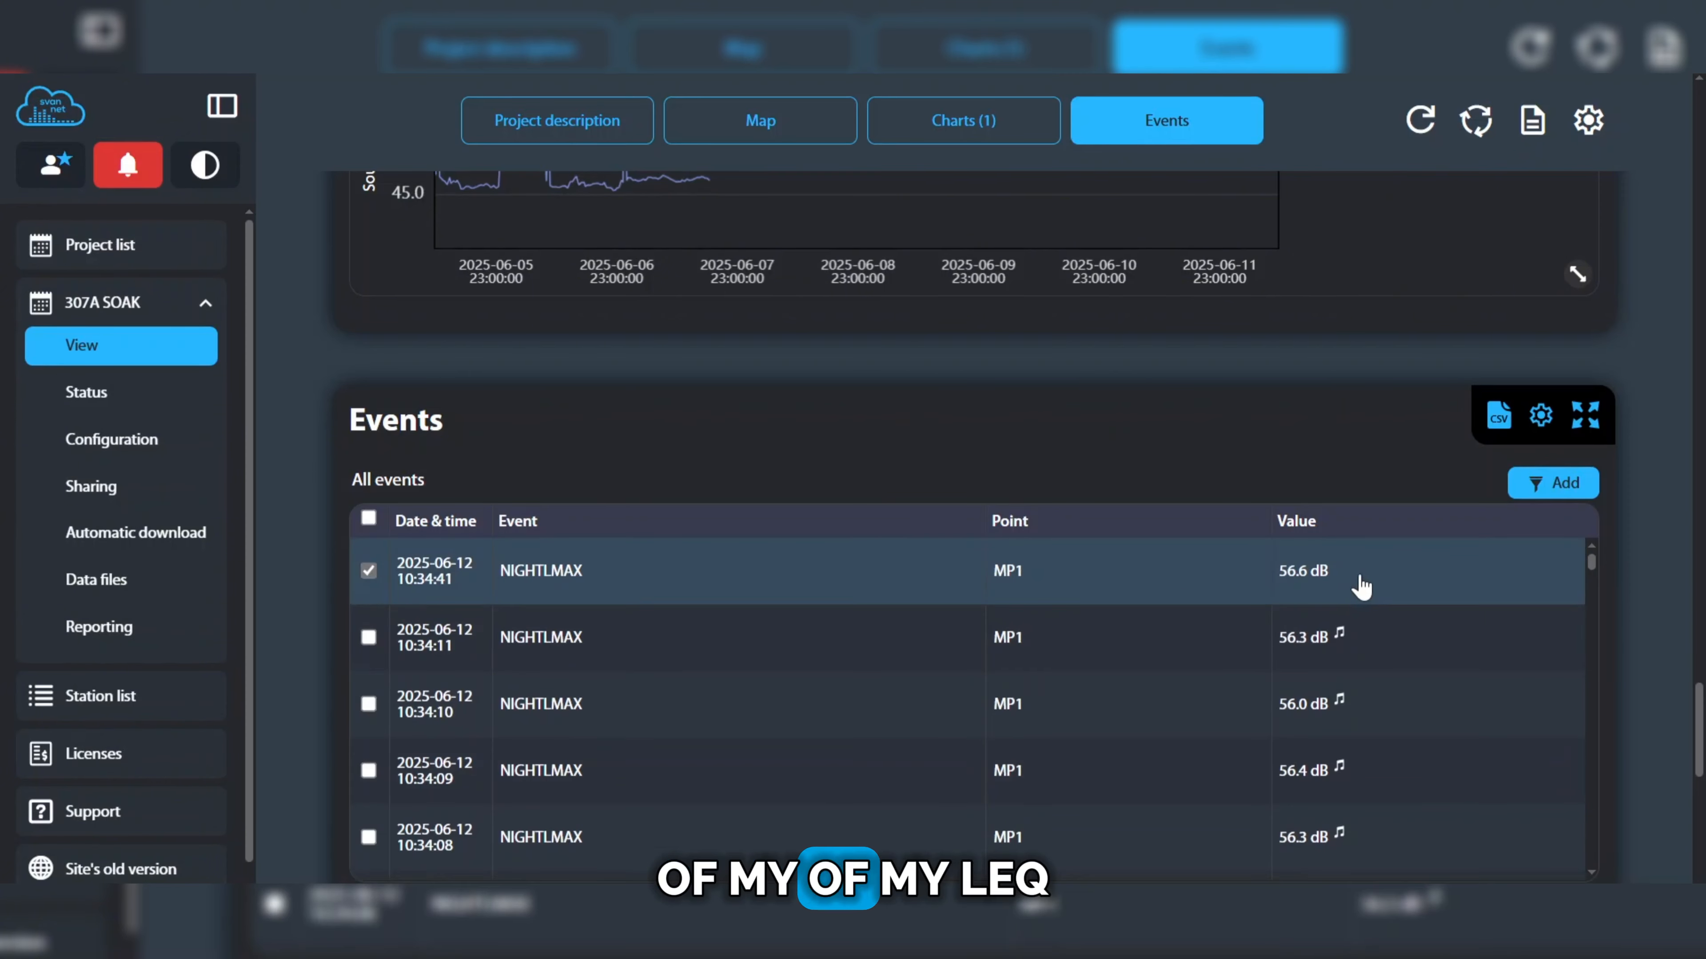
{"action": "scroll", "coordinate": [1283, 579], "scroll_direction": "down", "scroll_amount": 10}
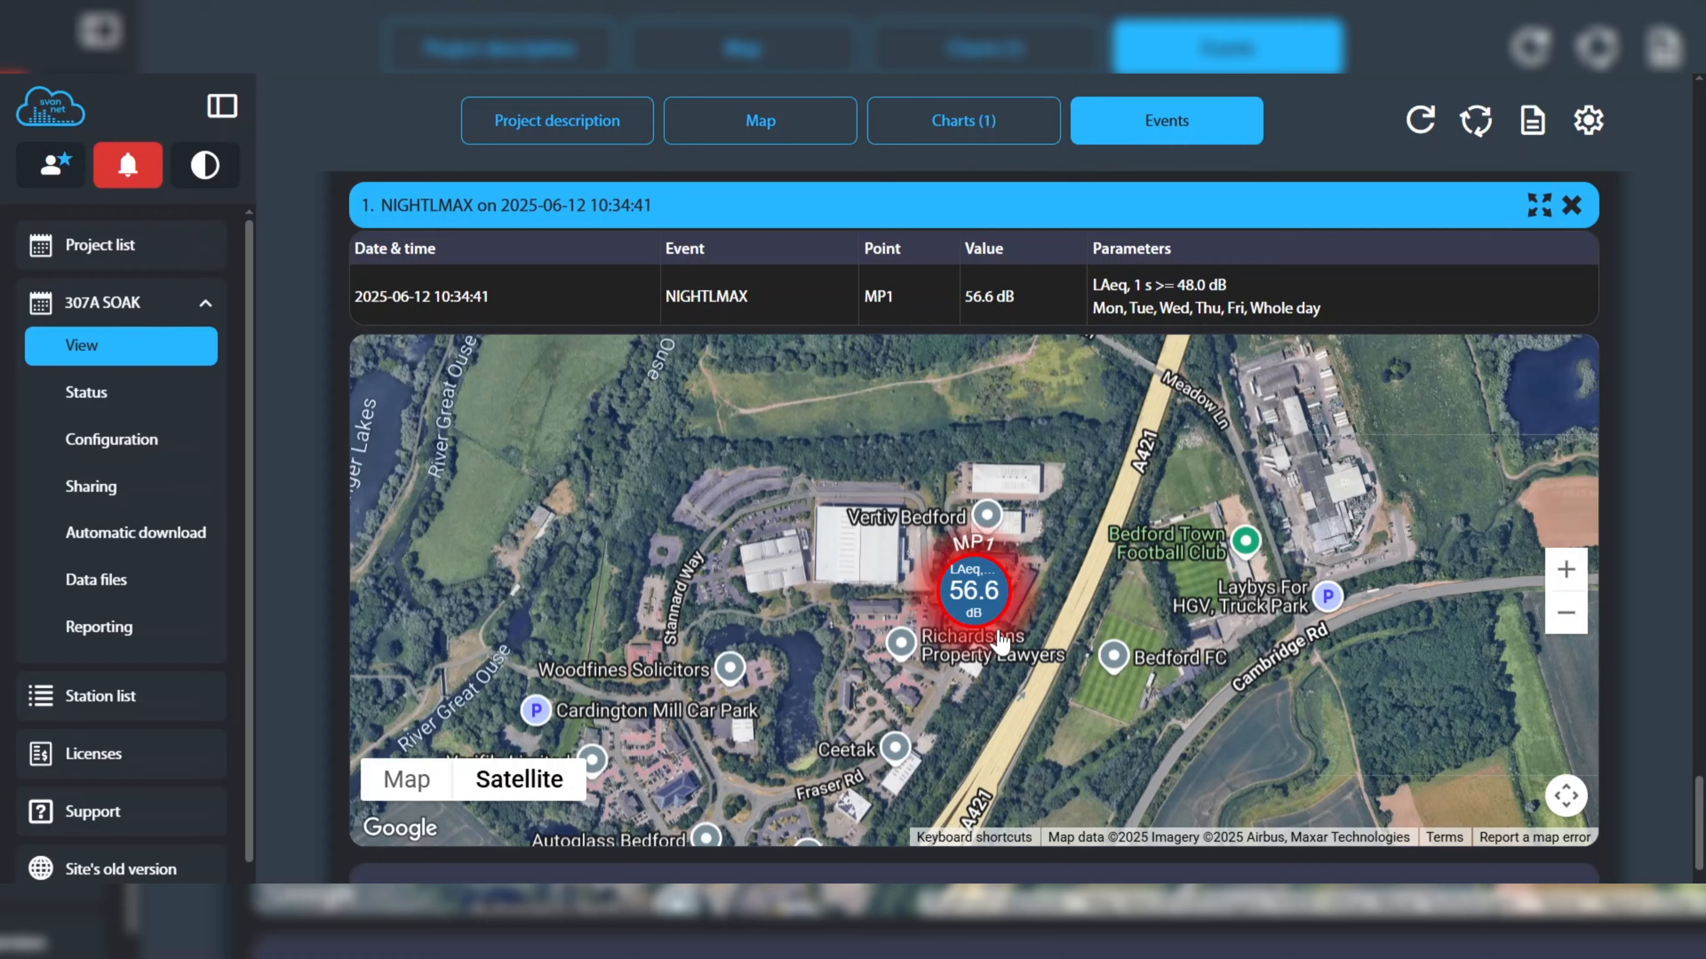
{"action": "scroll", "coordinate": [1001, 642], "scroll_direction": "down", "scroll_amount": 5}
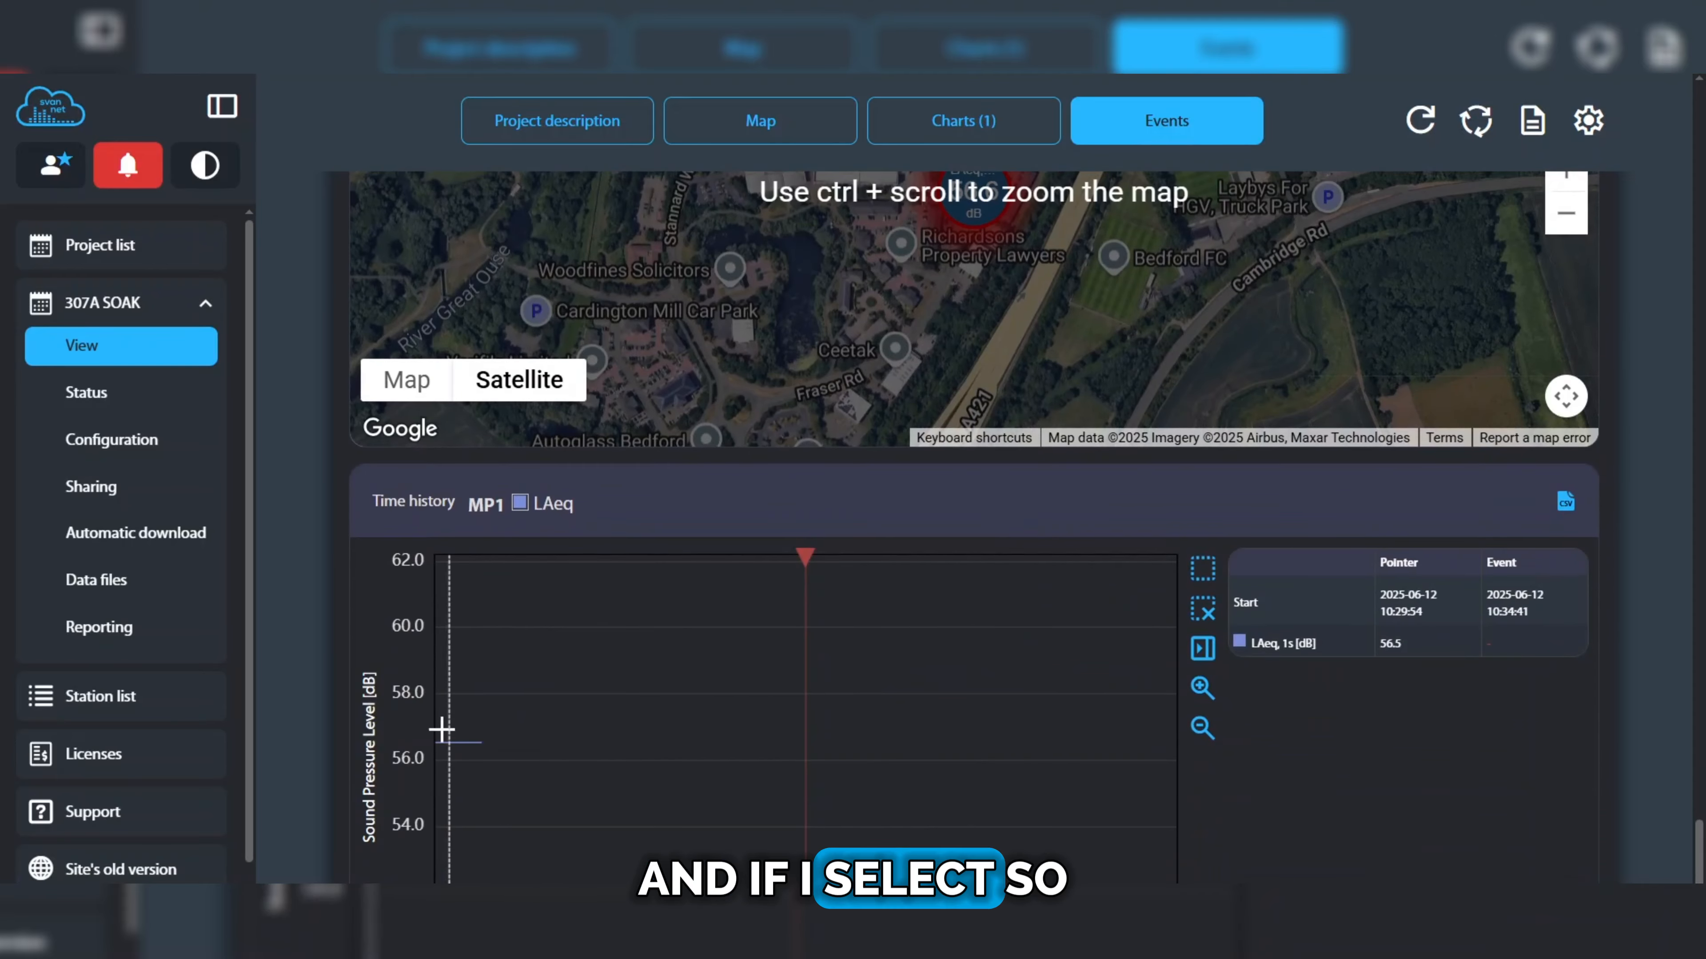
{"action": "scroll", "coordinate": [914, 689], "scroll_direction": "up", "scroll_amount": 12}
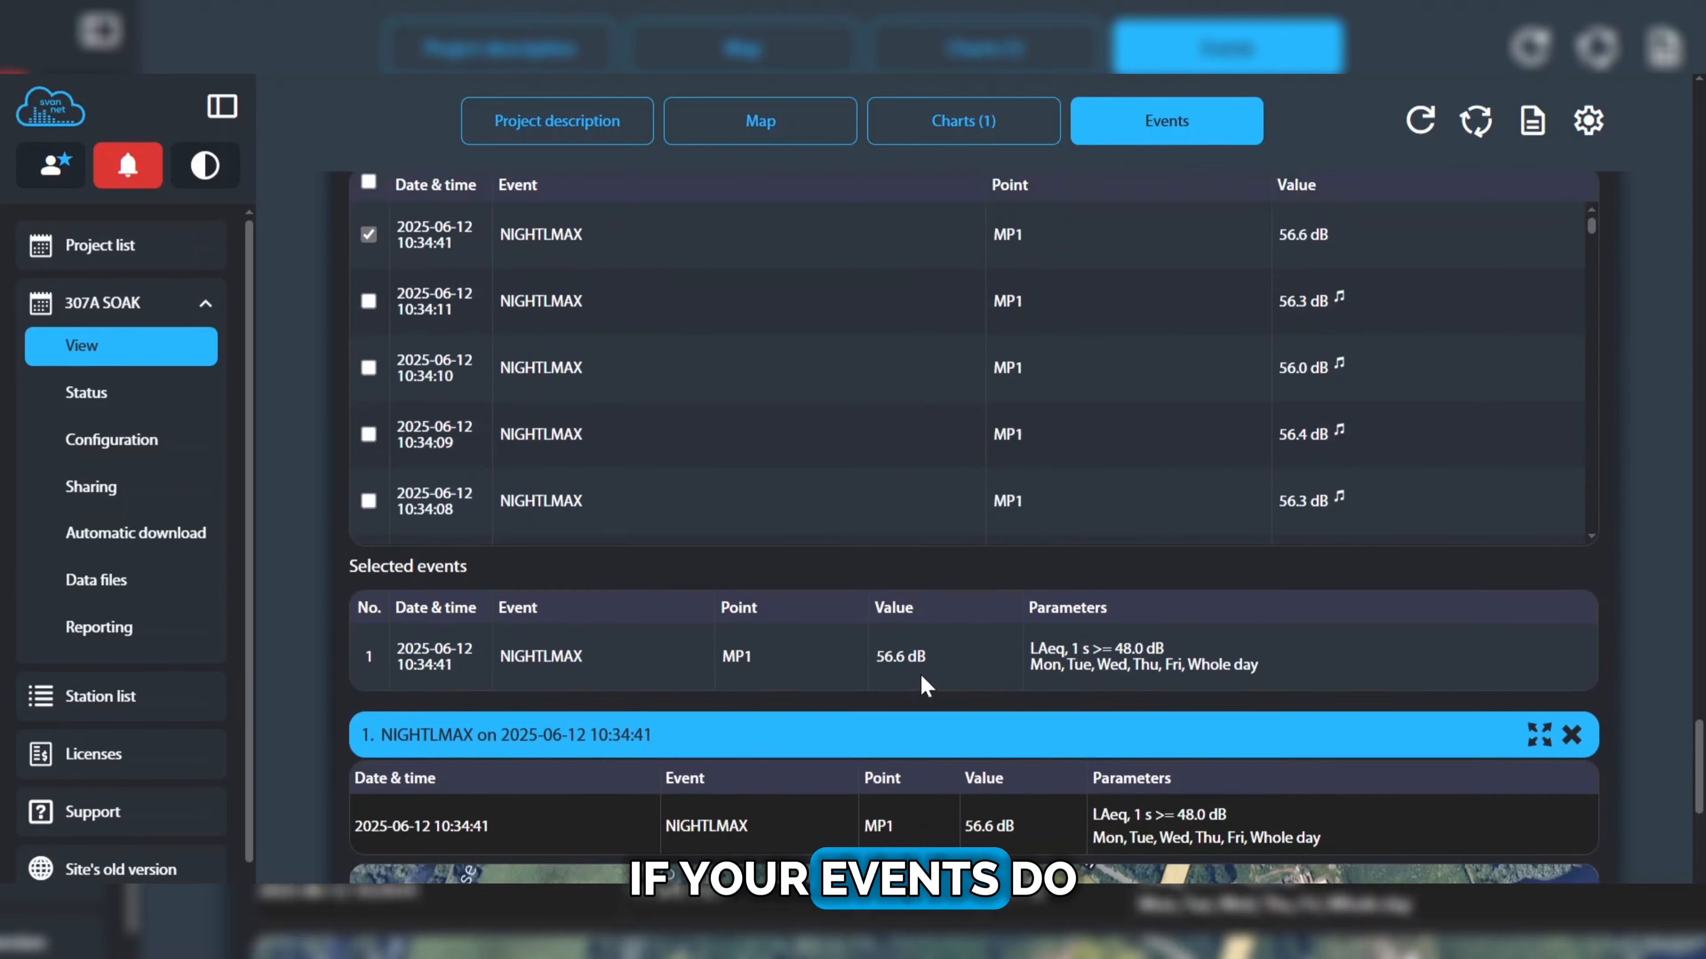
- Deselect the 10:34:41 event, select the 10:34:11 NIGHTLMAX event with audio and examine its details, map and time history
{"action": "scroll", "coordinate": [377, 438], "scroll_direction": "up", "scroll_amount": 2}
{"action": "left_click", "coordinate": [368, 369]}
{"action": "scroll", "coordinate": [374, 480], "scroll_direction": "up", "scroll_amount": 3}
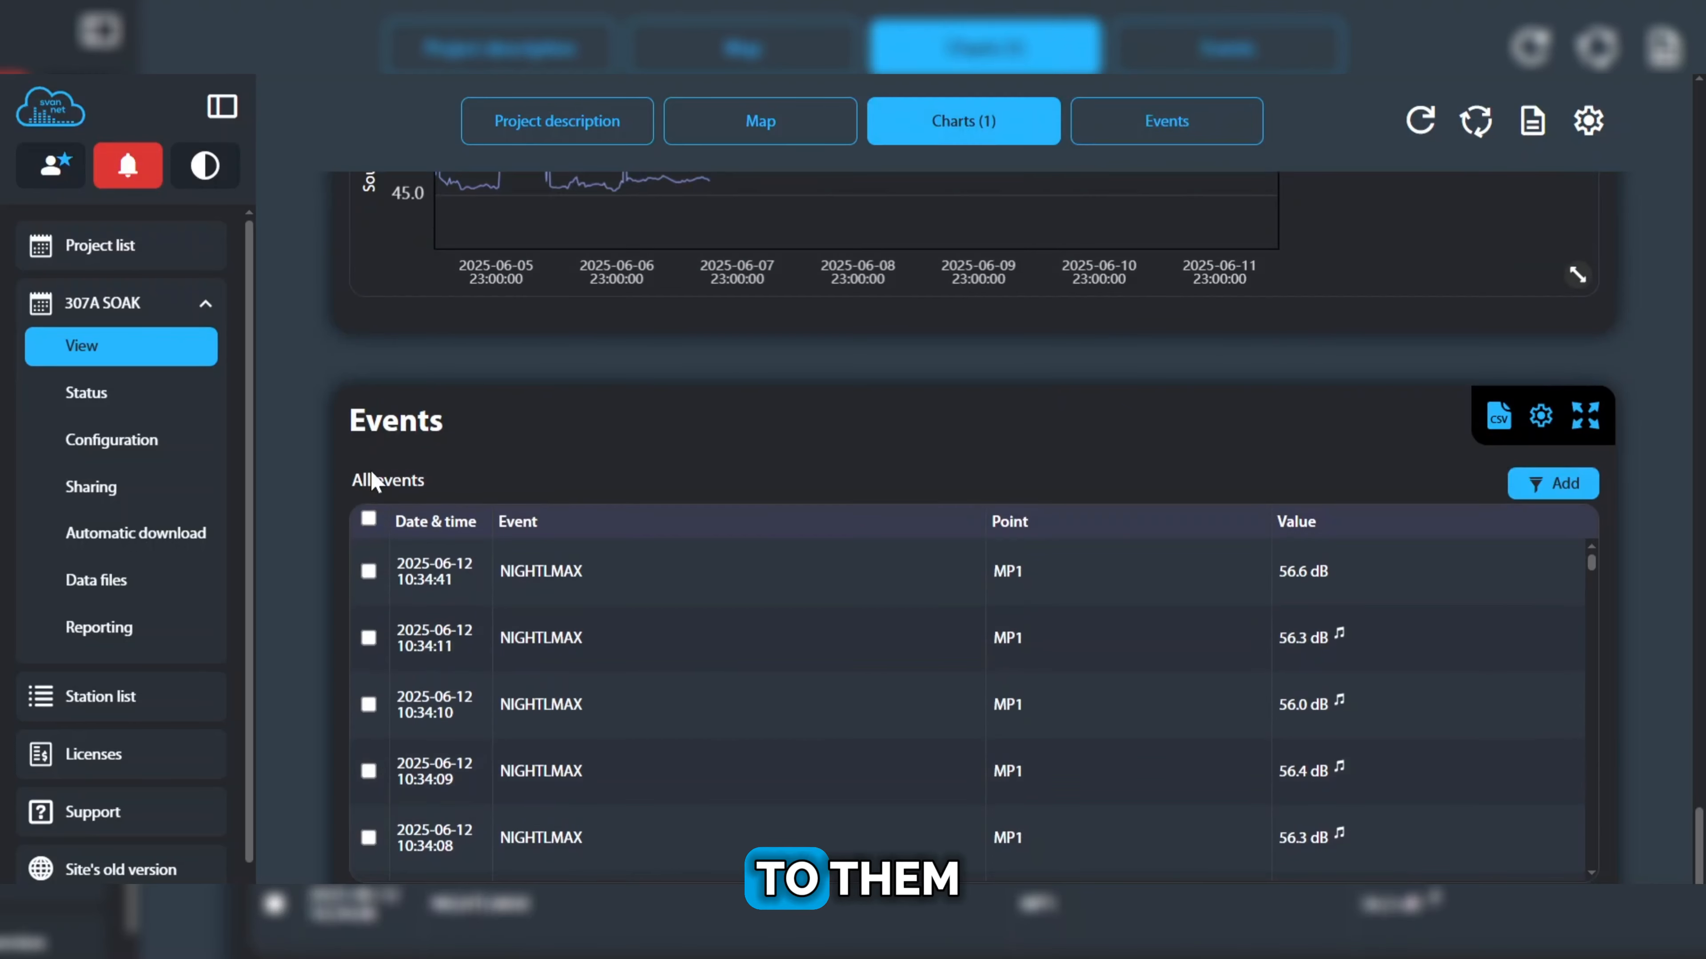
{"action": "left_click", "coordinate": [368, 638]}
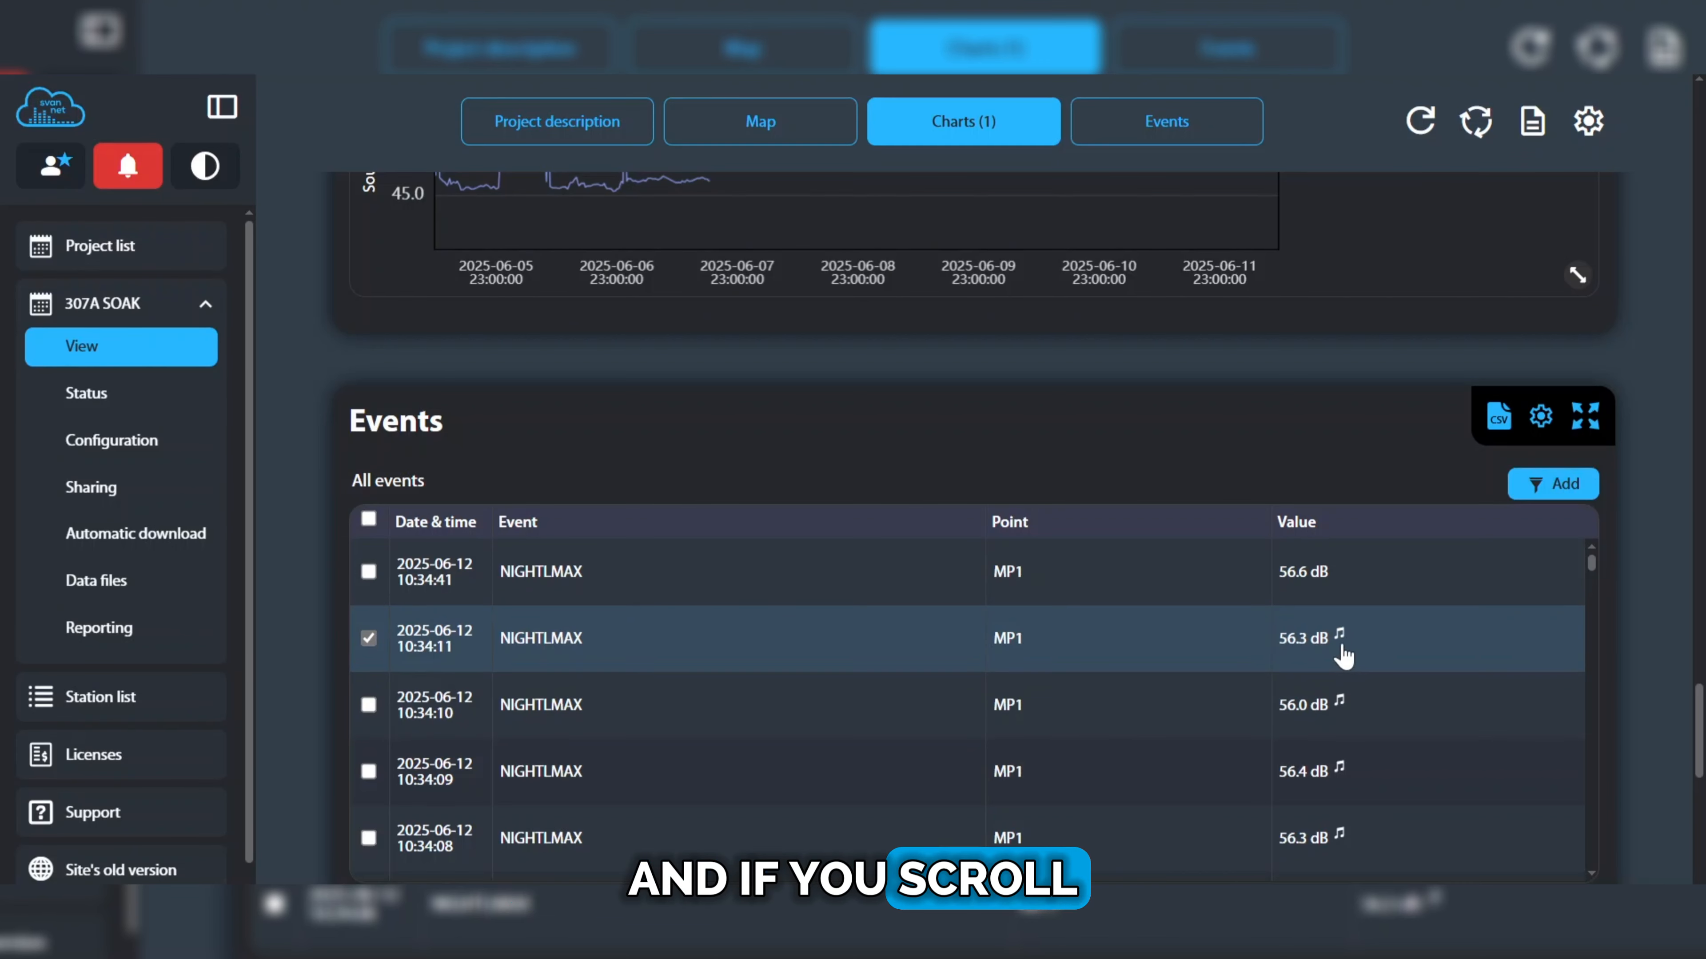
{"action": "scroll", "coordinate": [1344, 658], "scroll_direction": "down", "scroll_amount": 3}
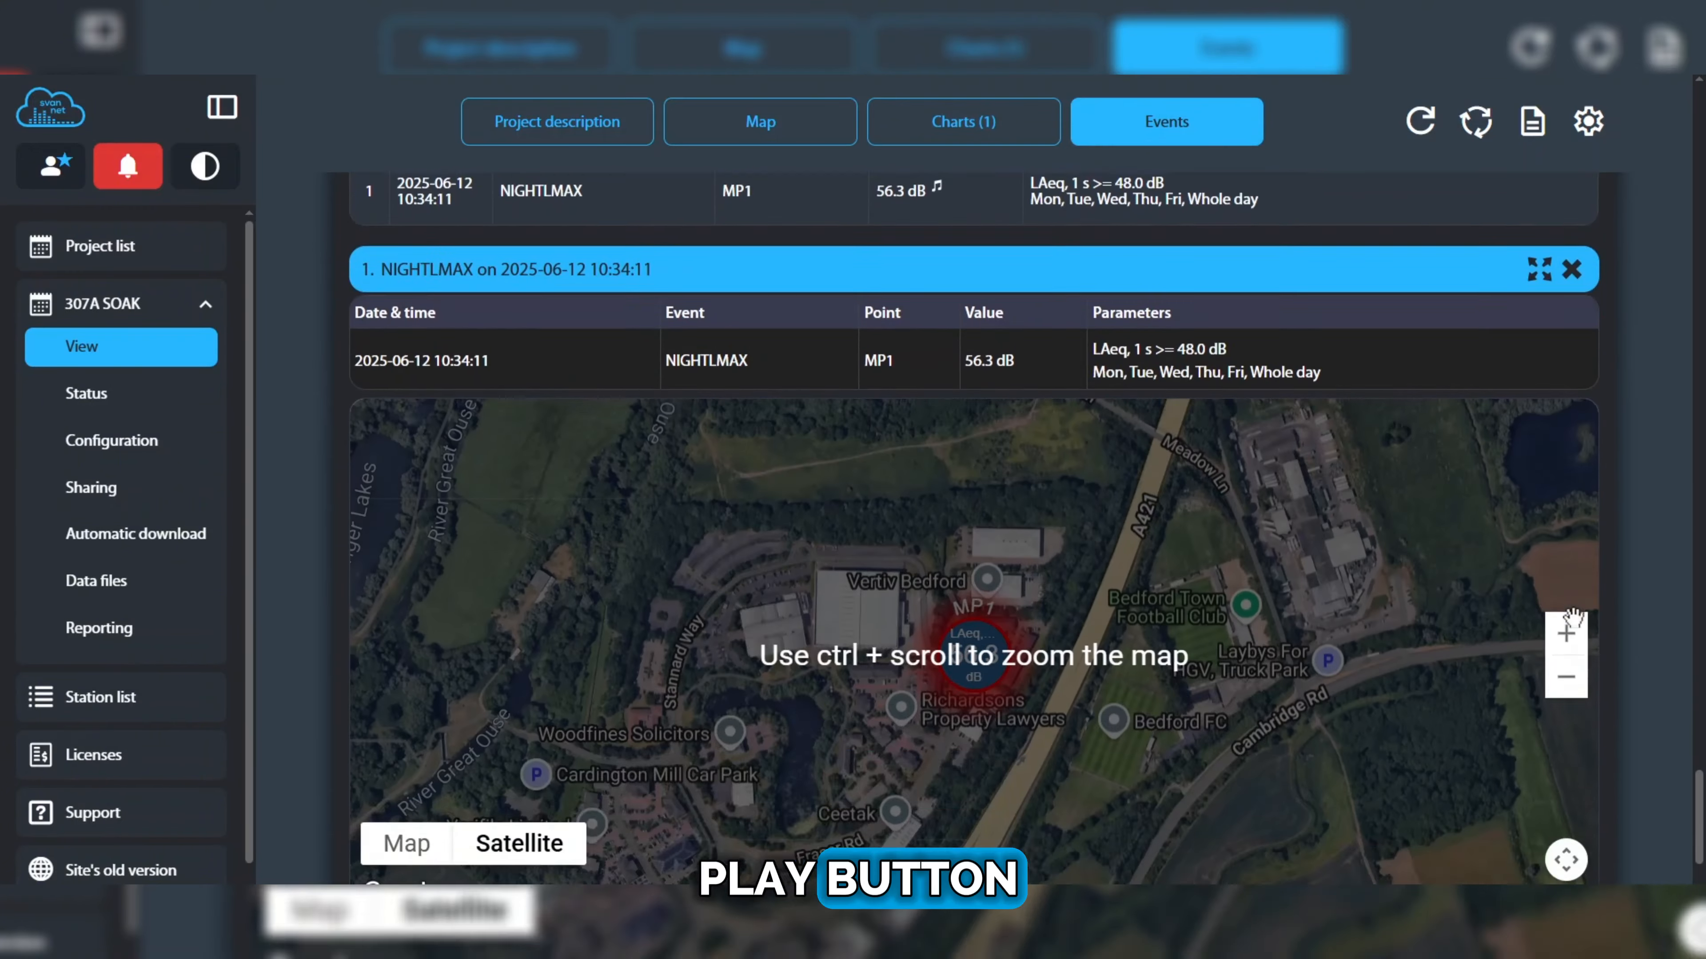
{"action": "scroll", "coordinate": [1571, 617], "scroll_direction": "down", "scroll_amount": 4}
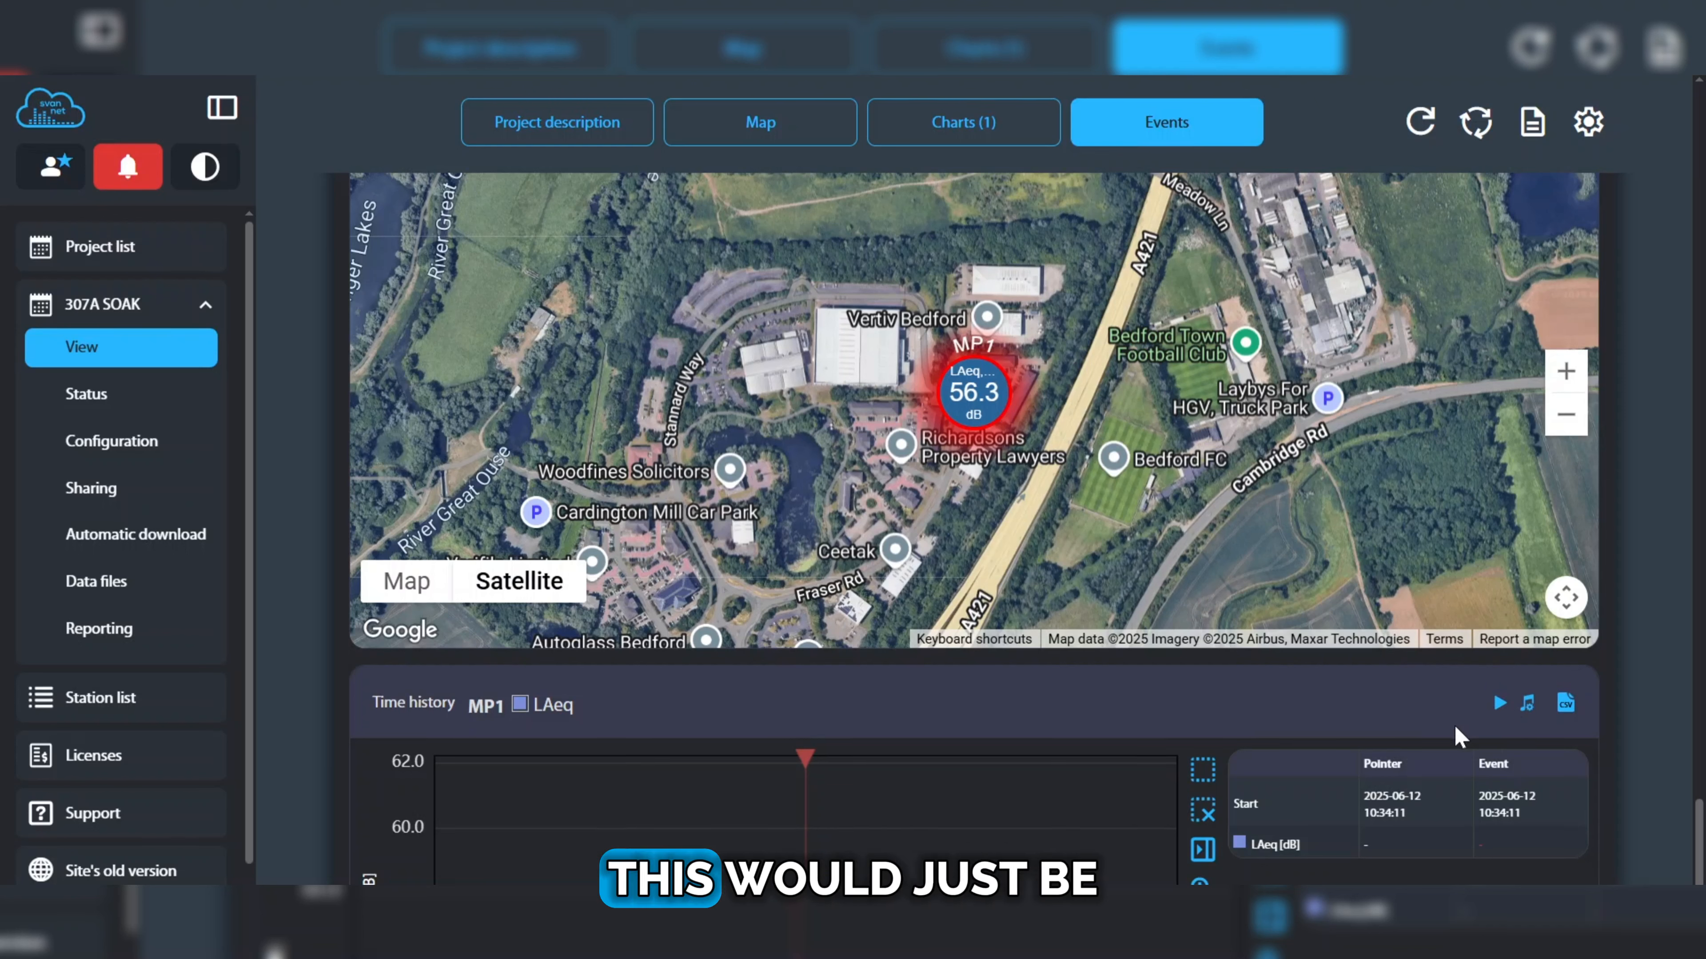
{"action": "scroll", "coordinate": [1444, 726], "scroll_direction": "up", "scroll_amount": 5}
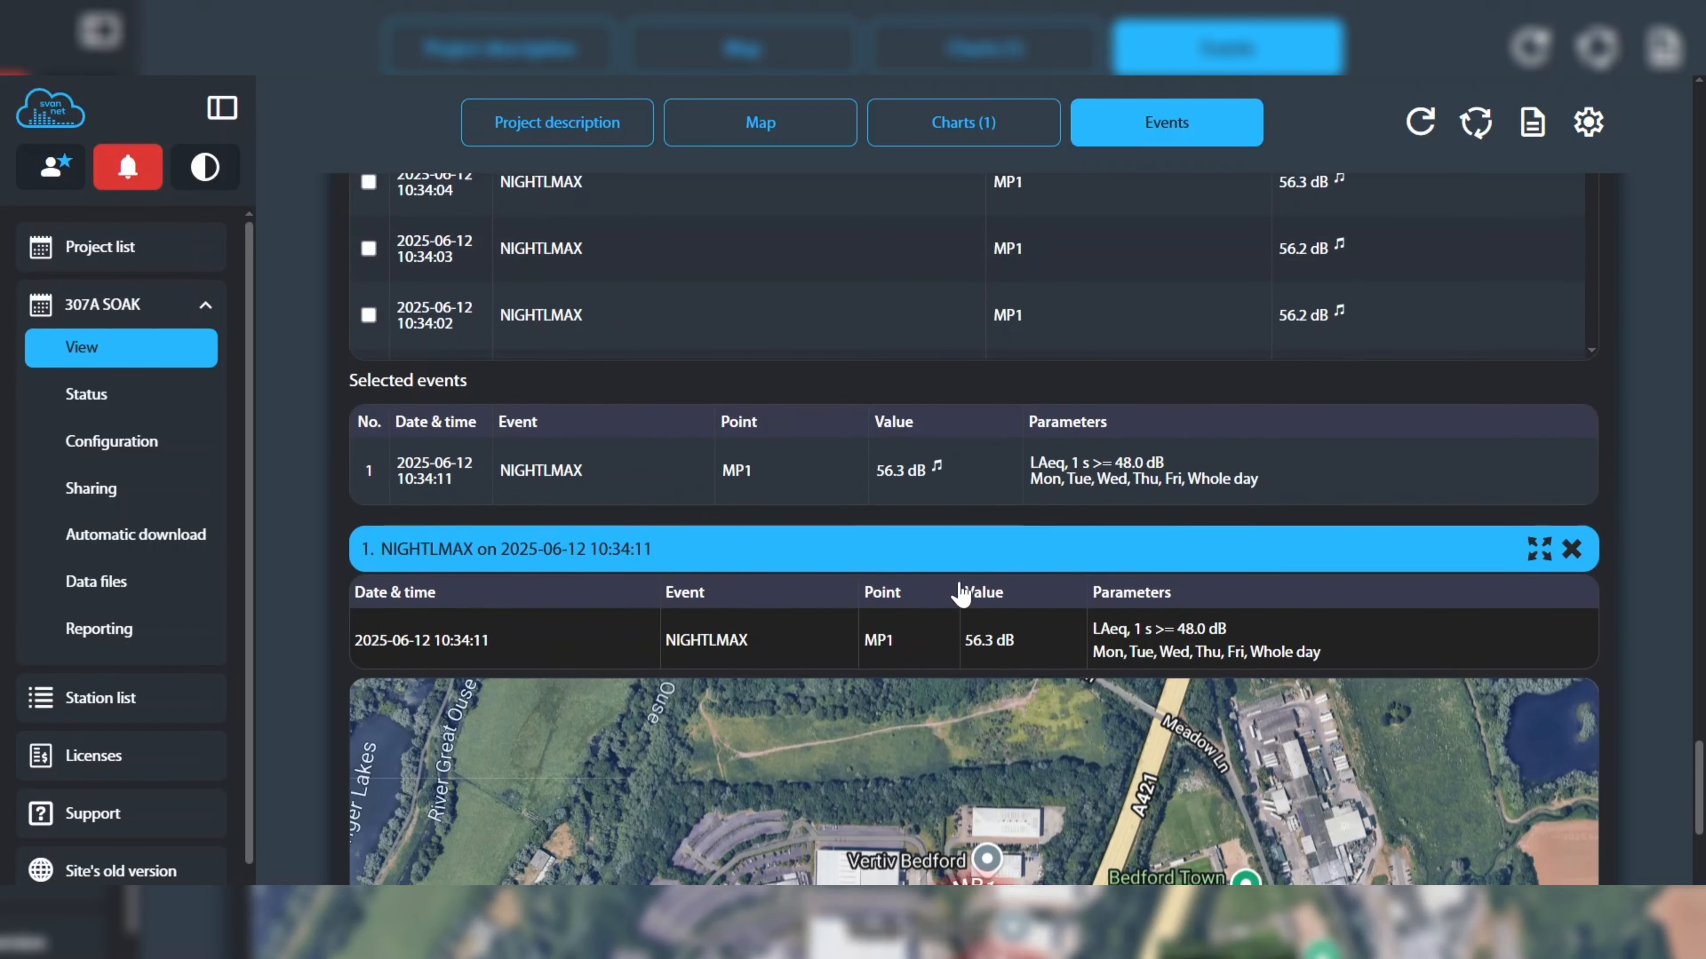
{"action": "scroll", "coordinate": [1561, 789], "scroll_direction": "up", "scroll_amount": 2}
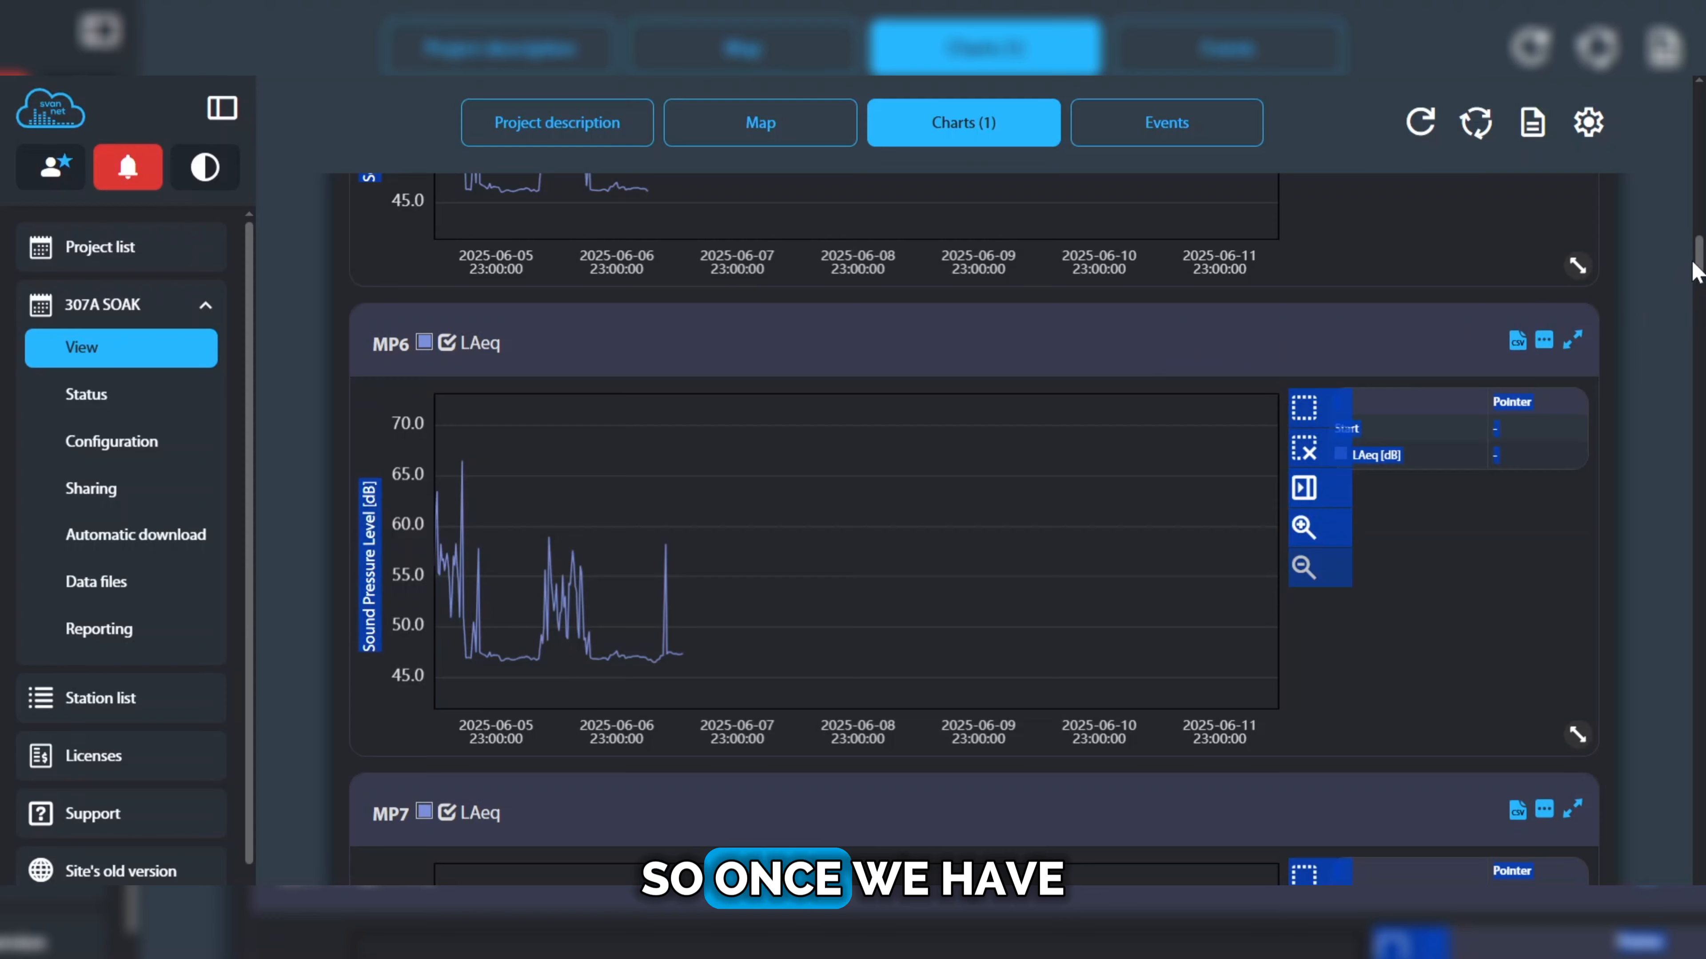
- Generate a PDF report of the project view including the selected events and download it
{"action": "left_click_drag", "start_coordinate": [1695, 272], "coordinate": [1697, 369]}
{"action": "left_click", "coordinate": [1142, 362]}
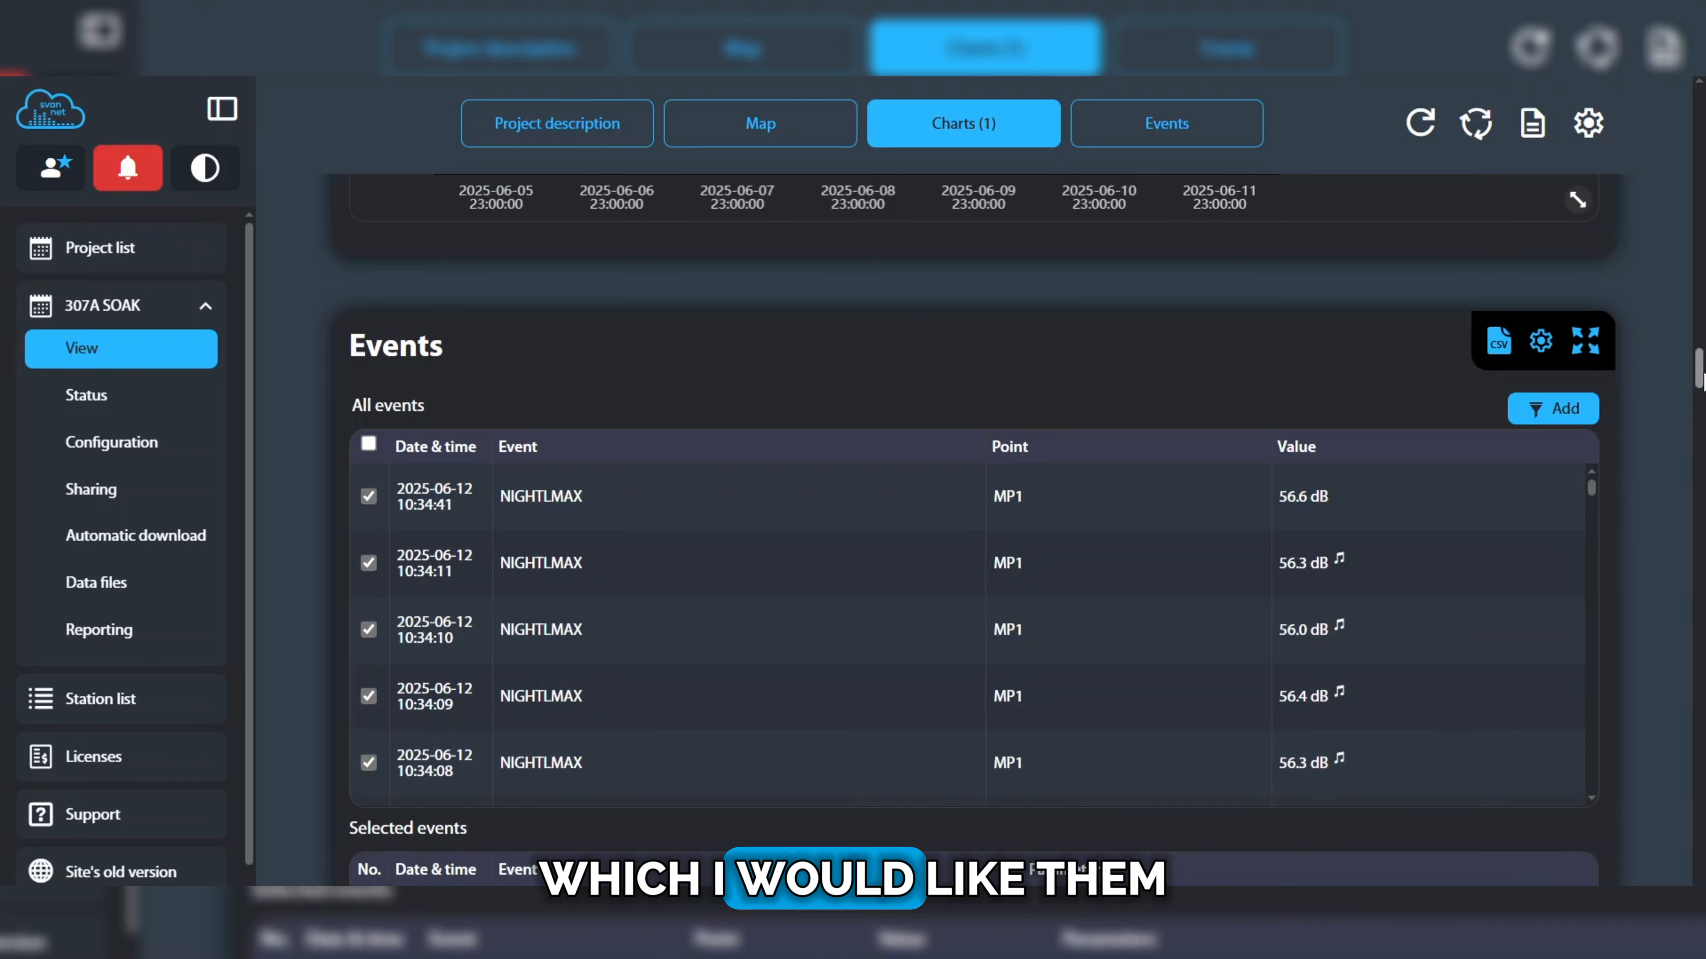
{"action": "left_click_drag", "start_coordinate": [1702, 376], "coordinate": [1702, 632]}
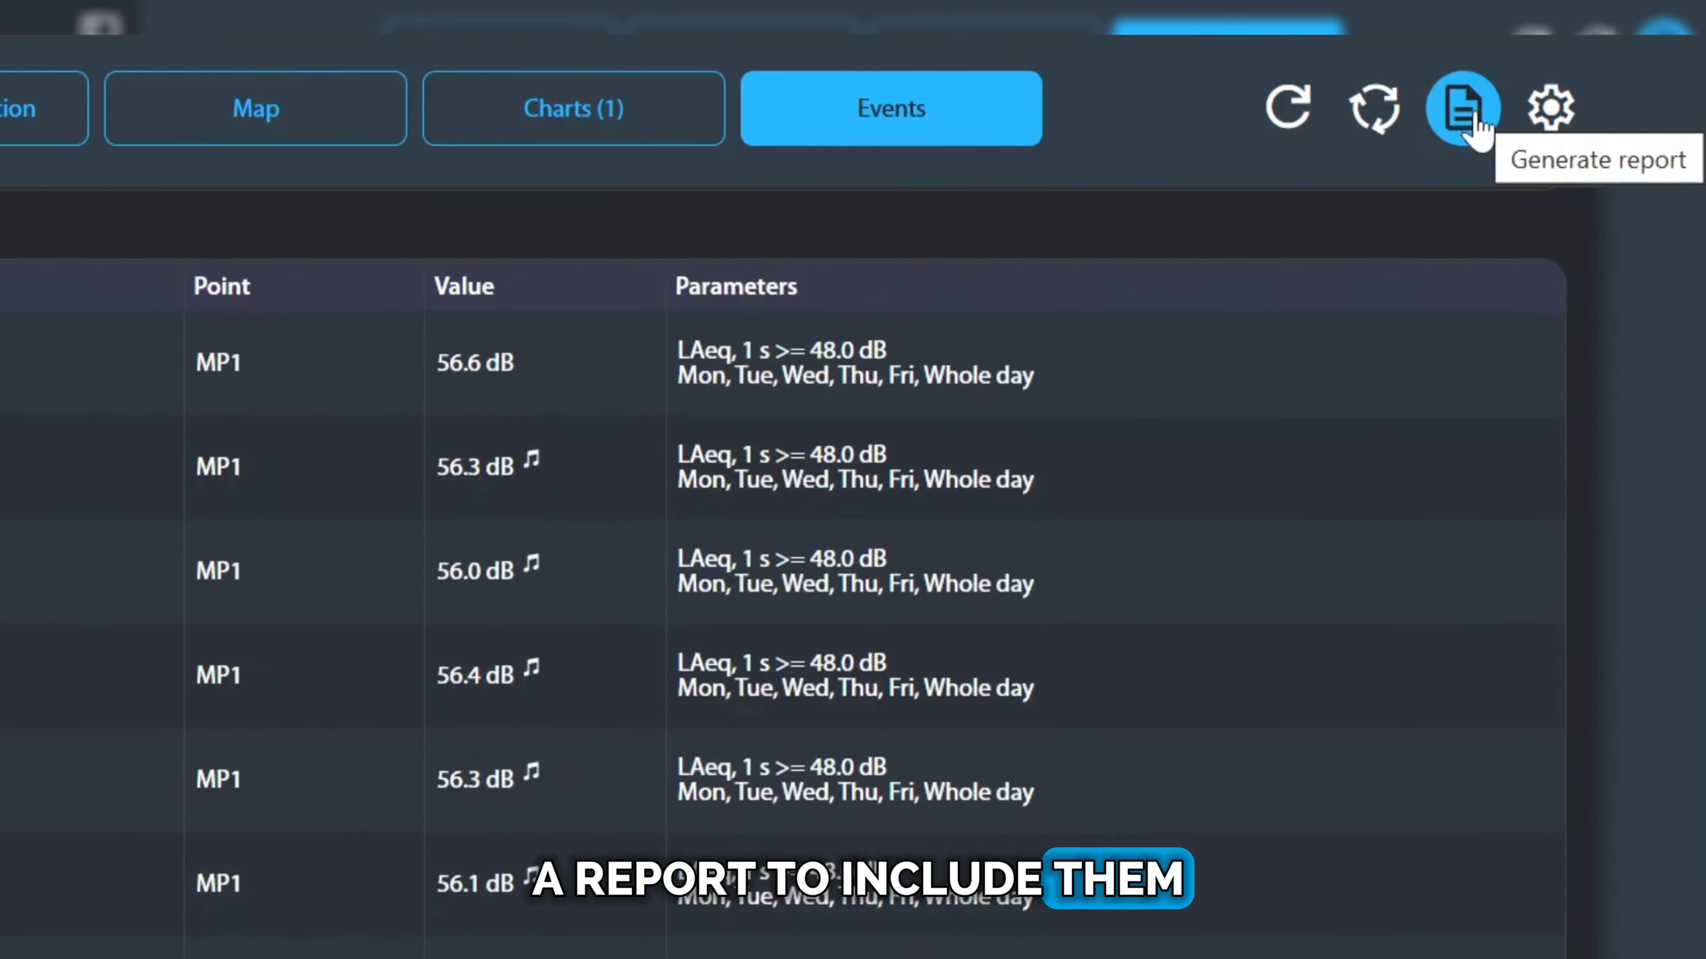
{"action": "left_click", "coordinate": [1538, 133]}
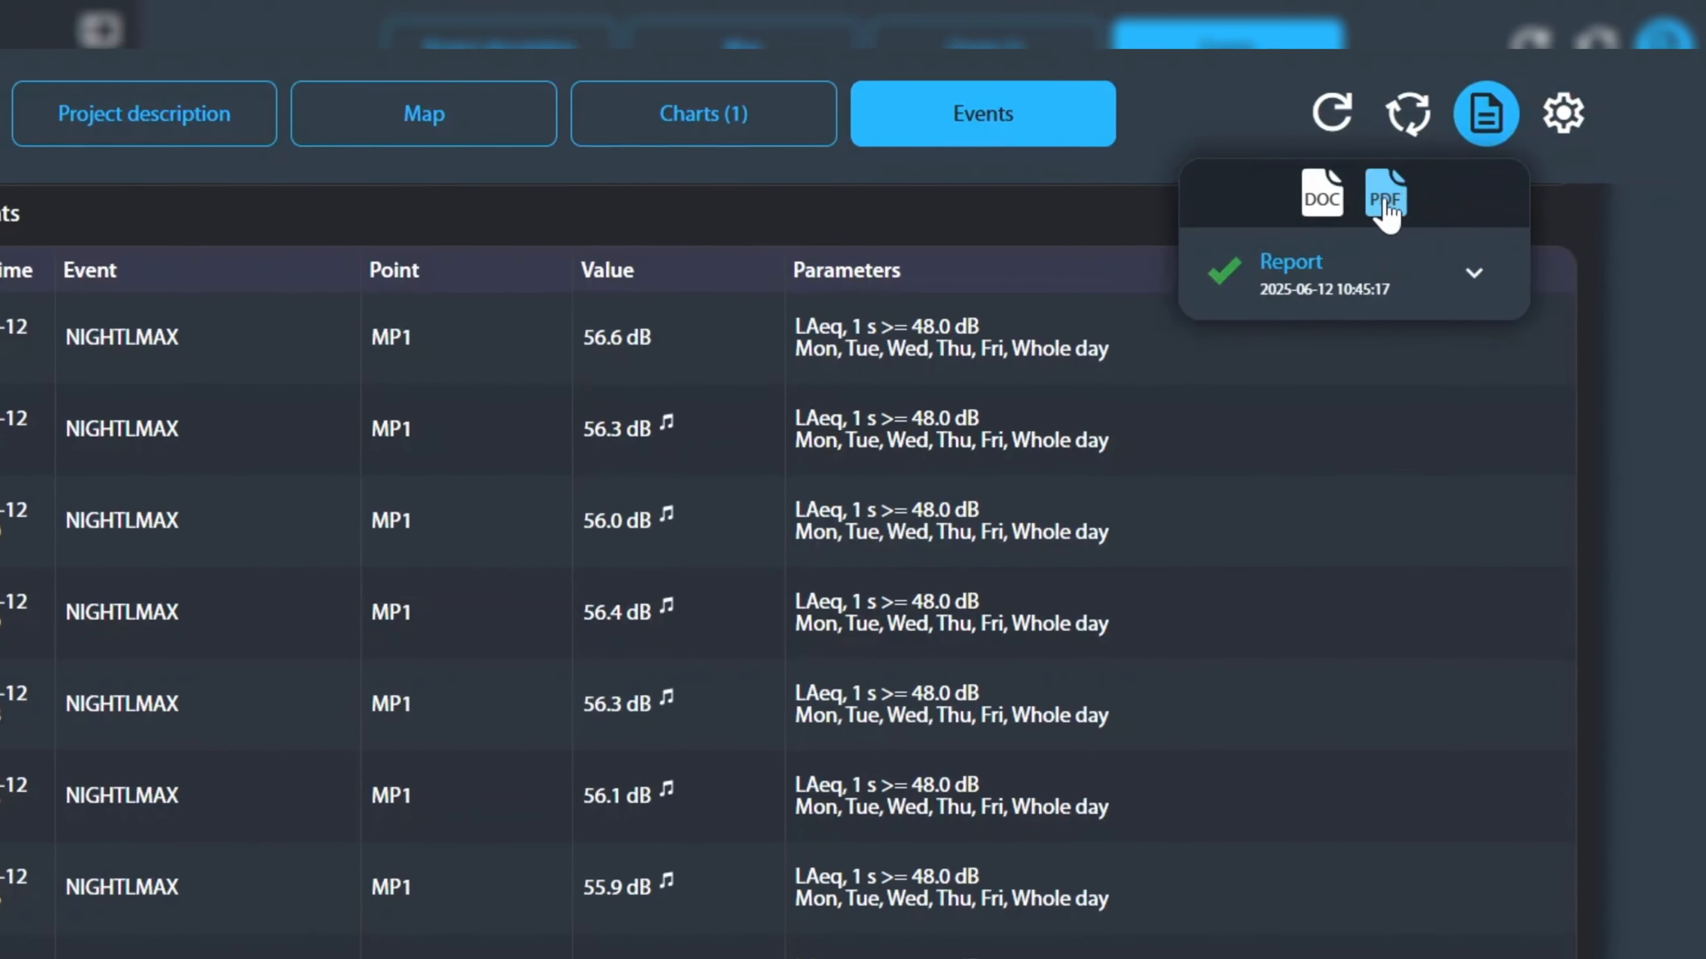
{"action": "left_click", "coordinate": [1365, 197]}
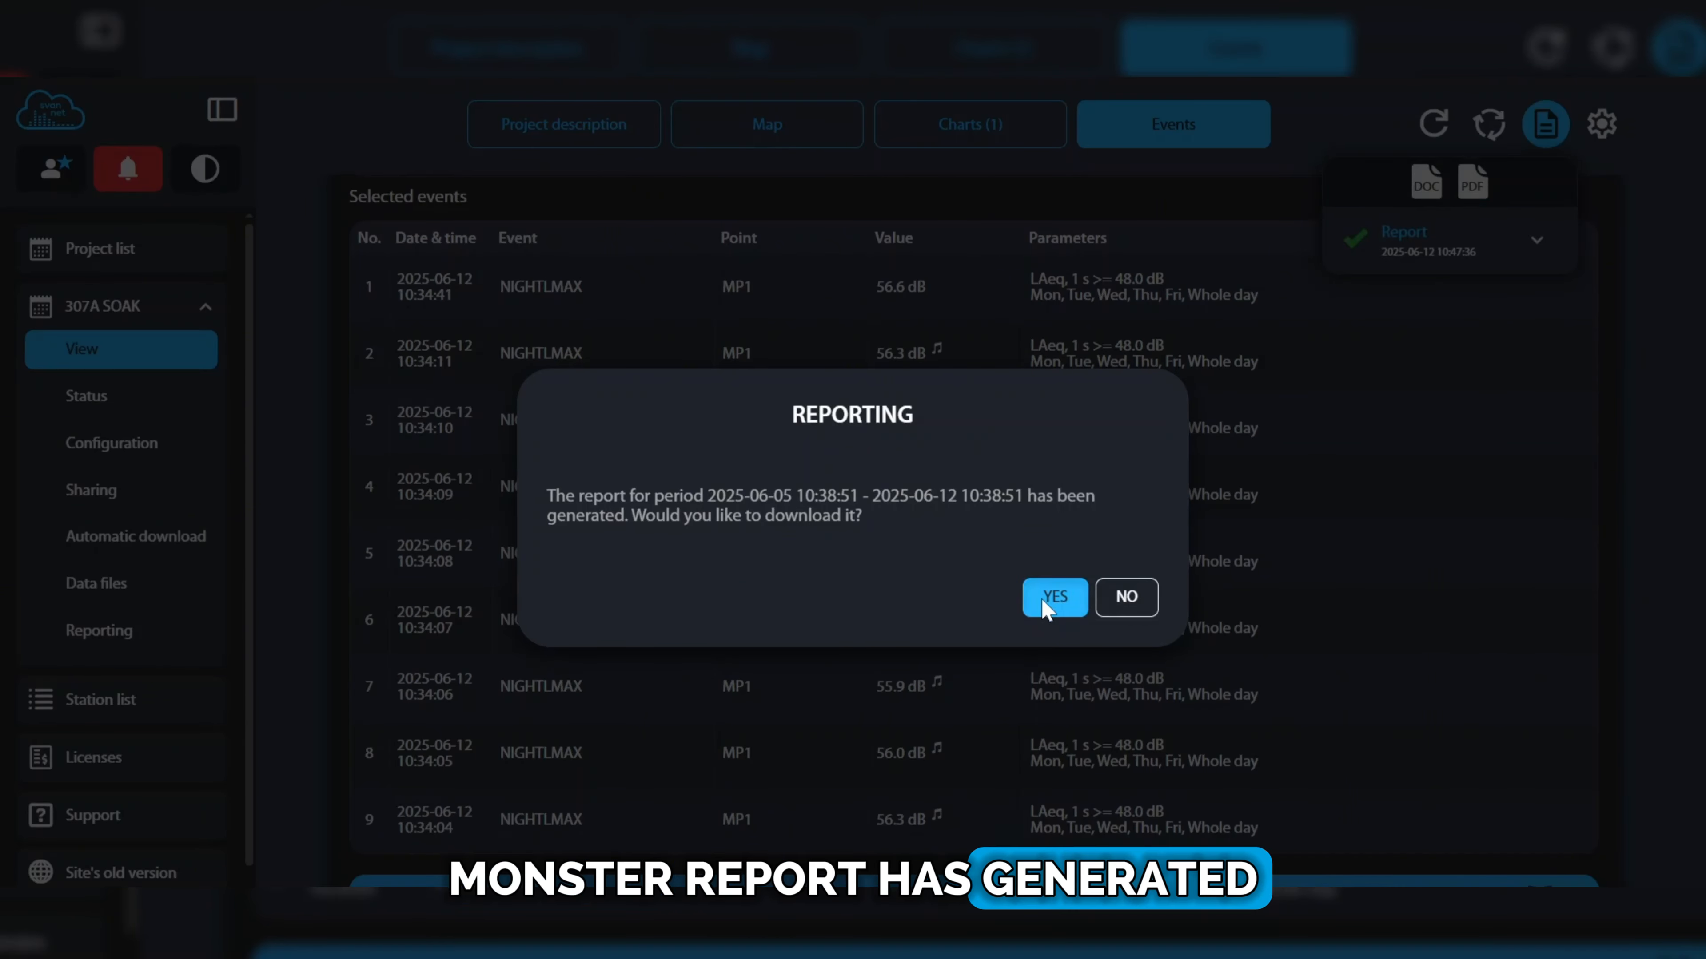
{"action": "left_click", "coordinate": [1054, 597]}
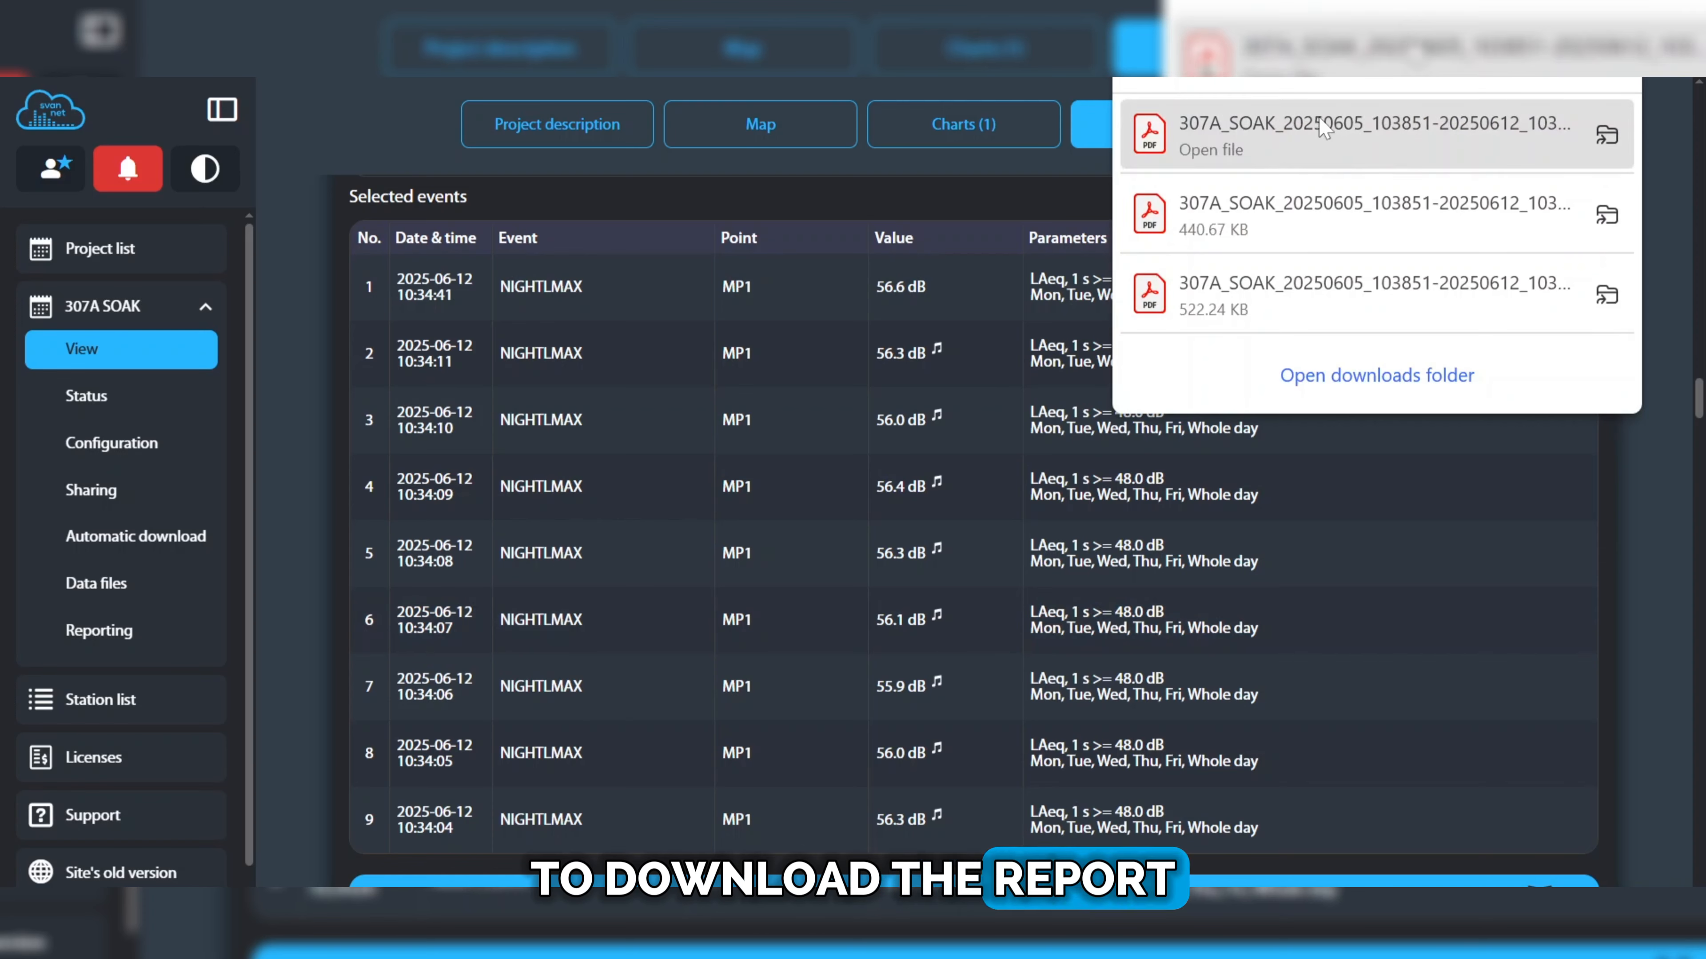
- Open the downloaded 307A SOAK PDF report, hide the PDF tools pane and examine the report through to its Events section
{"action": "left_click", "coordinate": [1318, 135]}
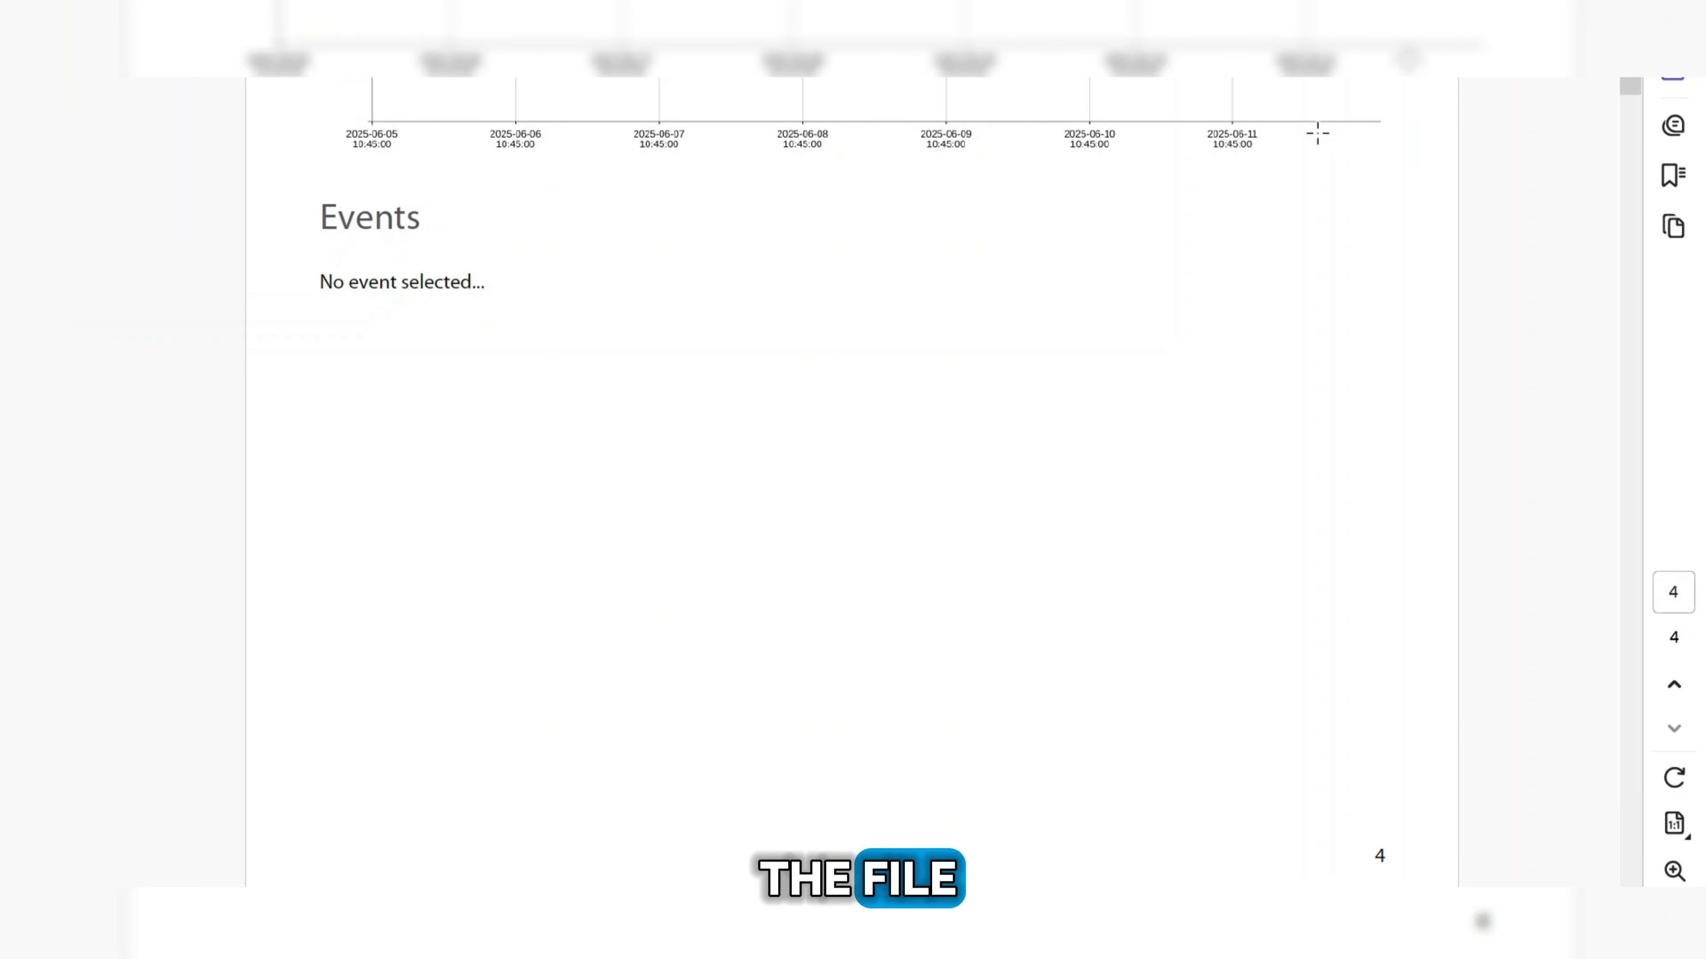
{"action": "left_click", "coordinate": [1151, 80]}
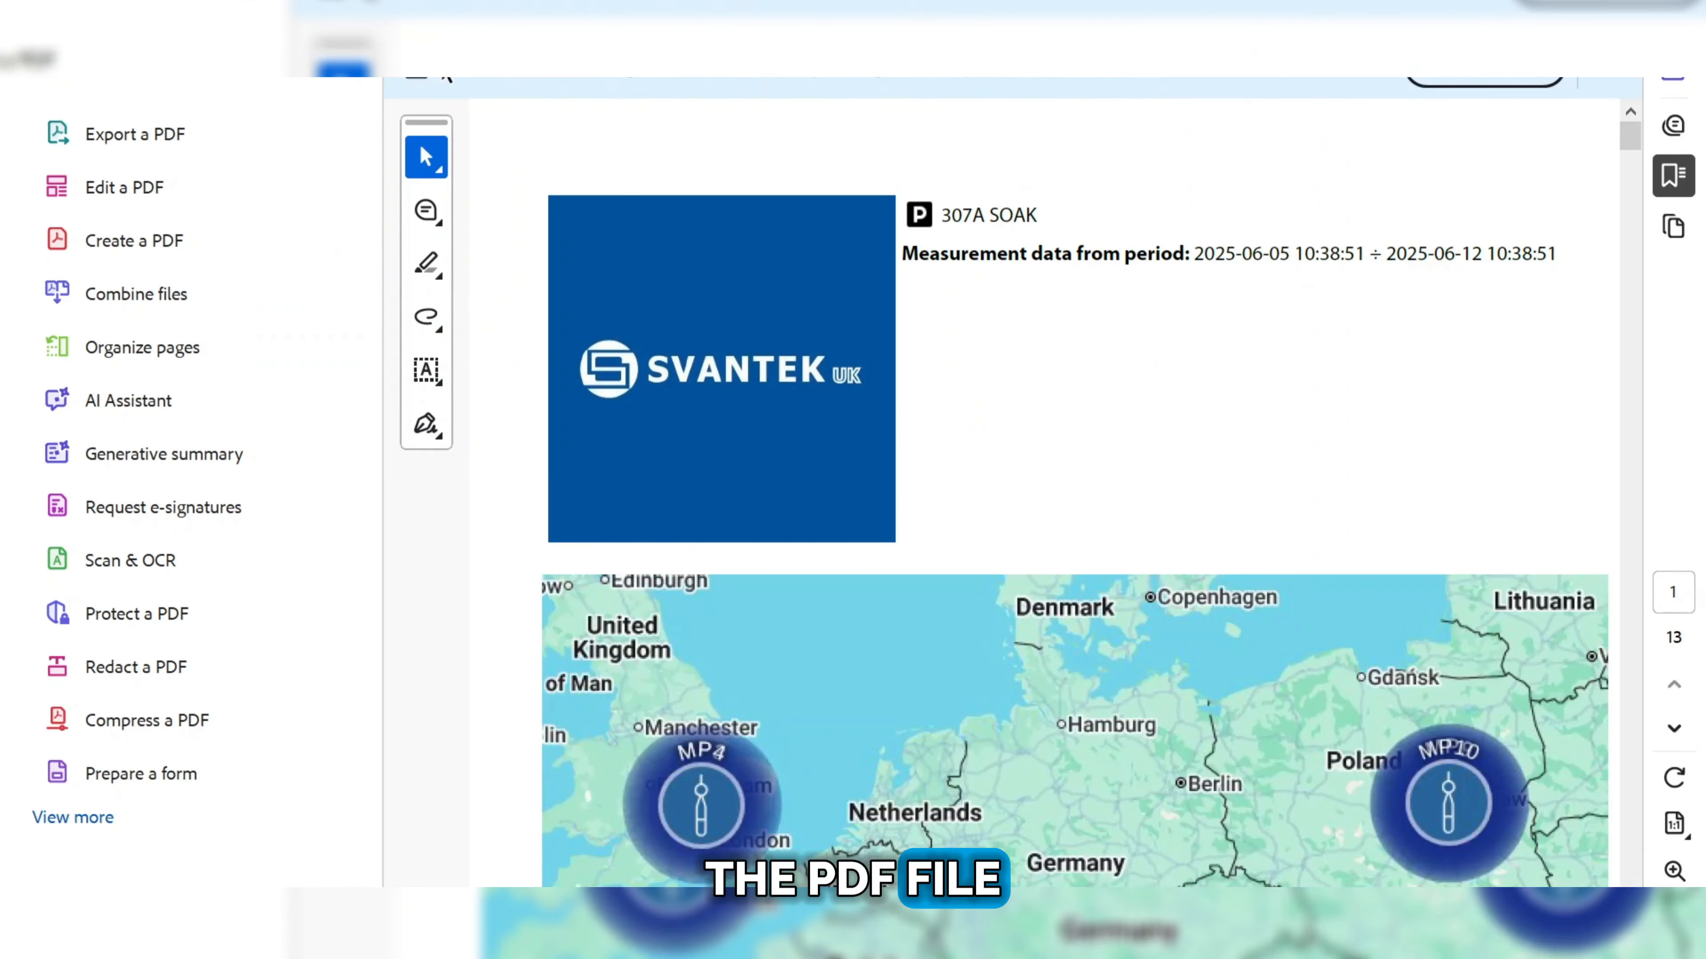
{"action": "left_click", "coordinate": [345, 84]}
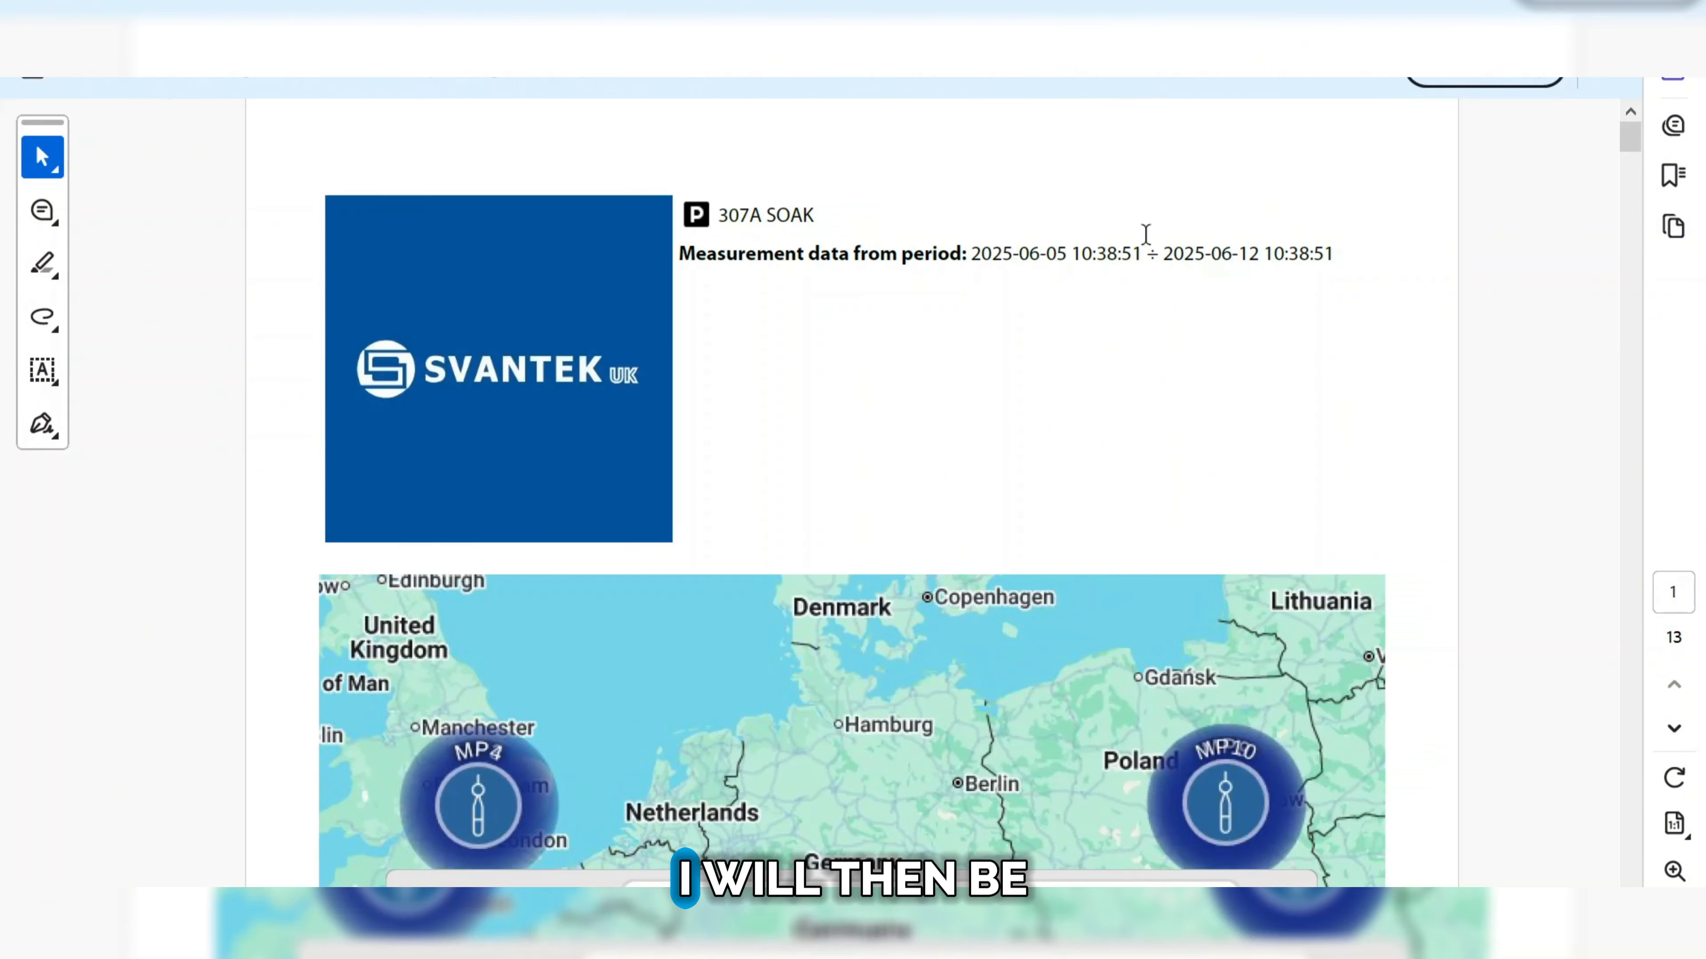
{"action": "left_click_drag", "start_coordinate": [1633, 143], "coordinate": [1596, 354]}
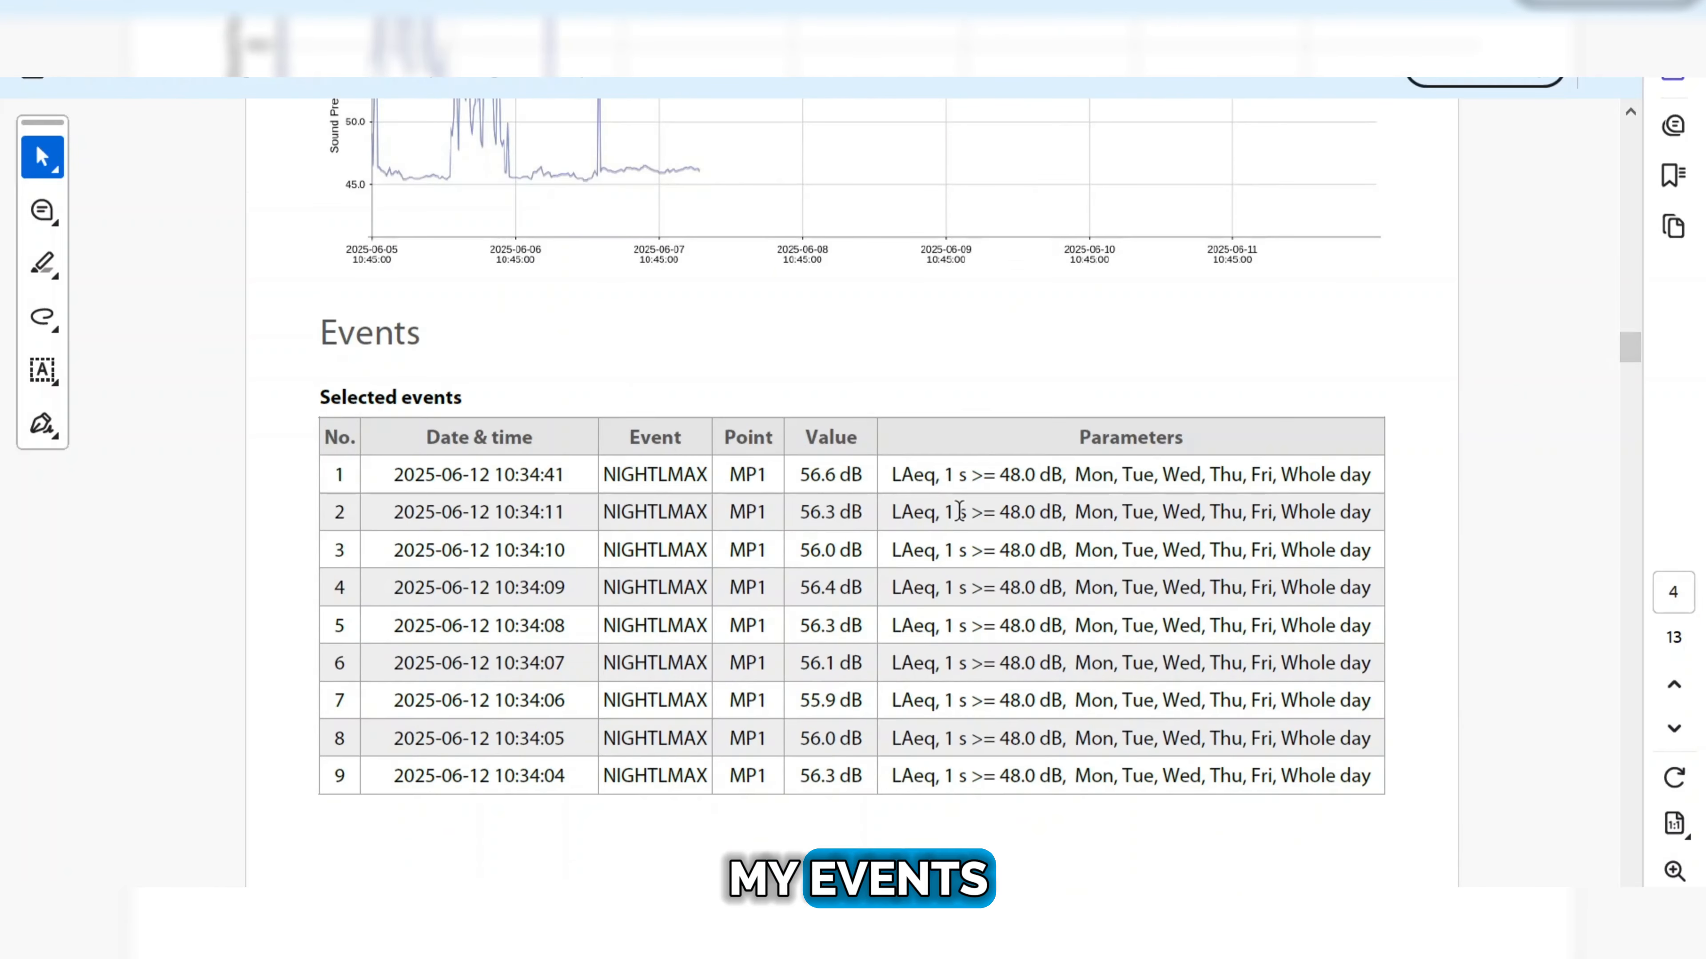